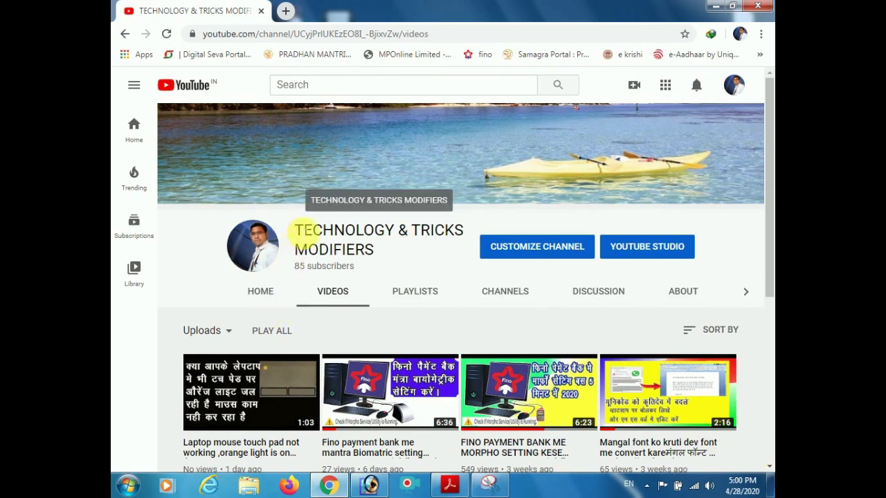
pyautogui.moveTo(296, 233); pyautogui.dragTo(376, 260)
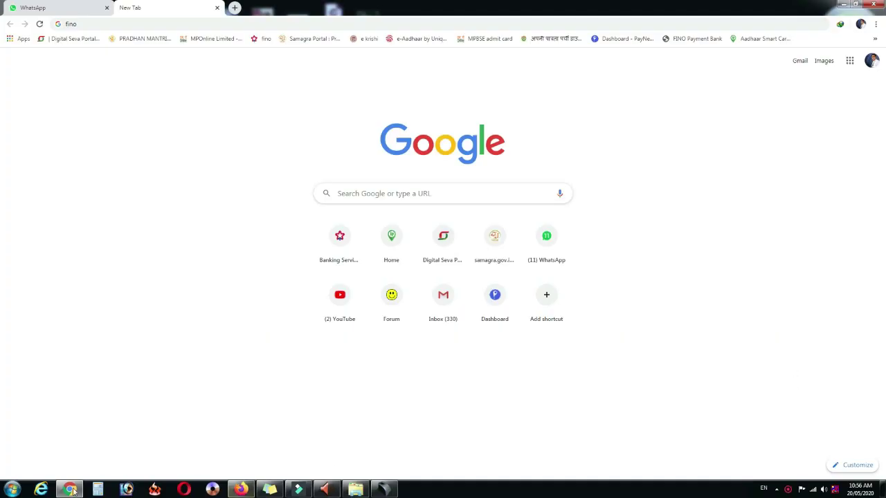
# - Open the Windows Control Panel and display the list of installed programs for uninstalling
pyautogui.click(12, 488)
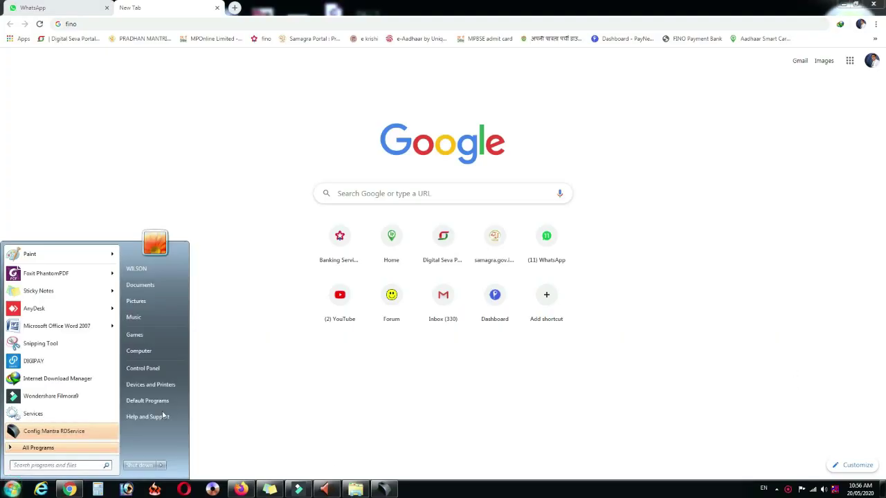
pyautogui.click(146, 368)
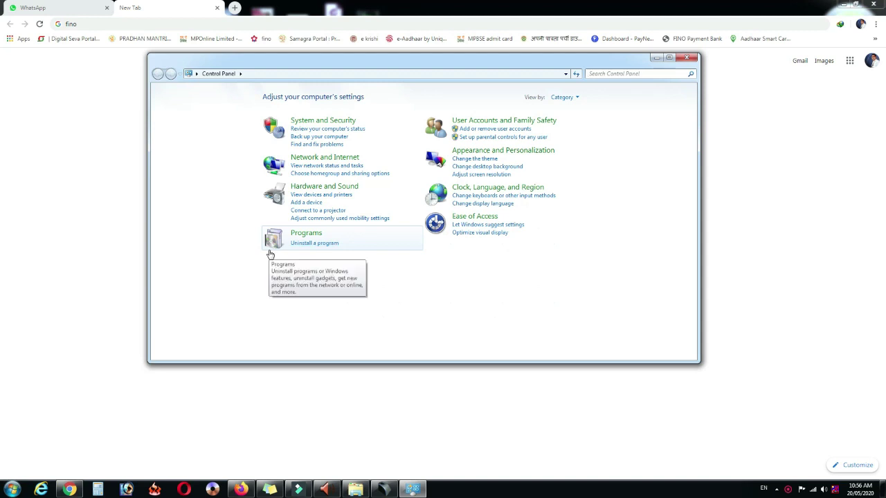
pyautogui.click(564, 97)
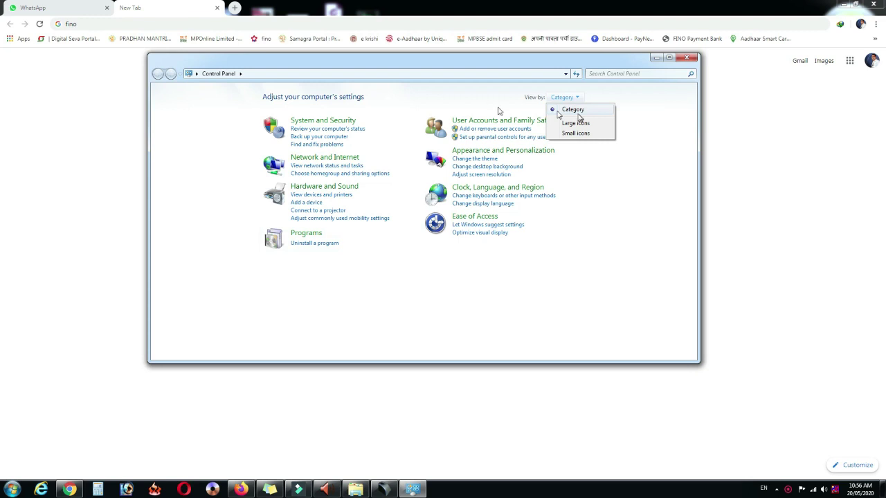
pyautogui.click(322, 273)
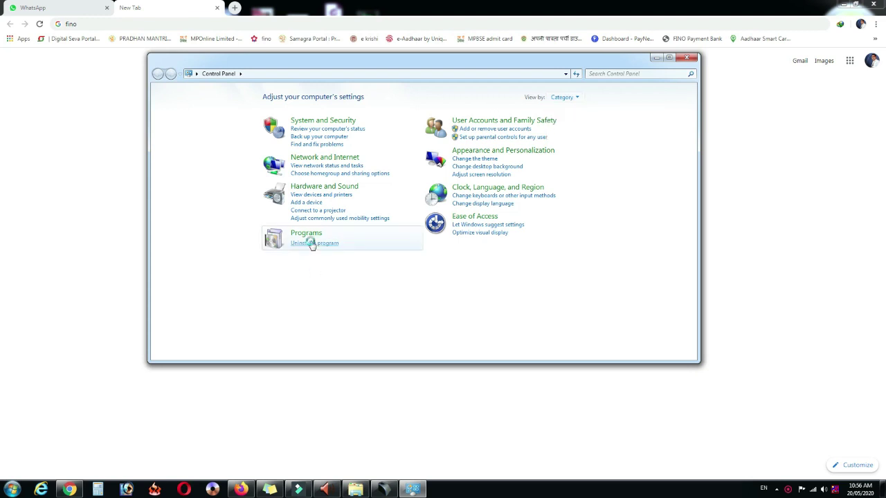
pyautogui.click(311, 244)
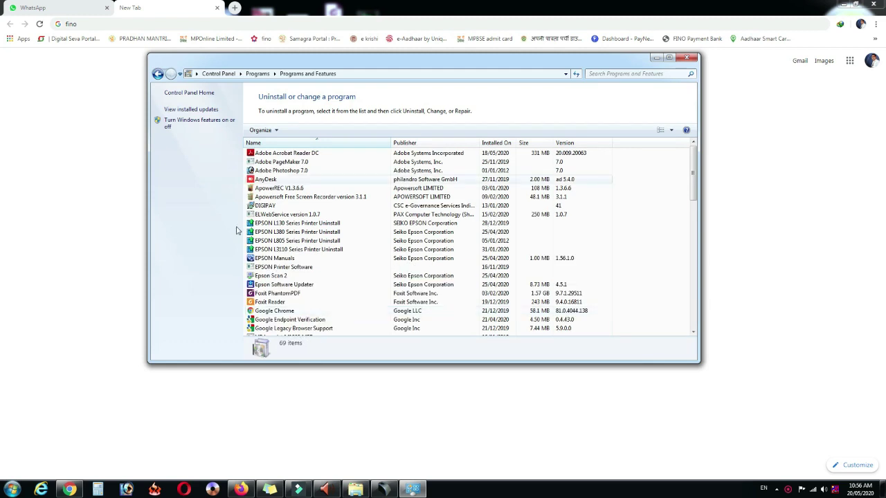
# - Uninstall MFS100ClientService version 9.0.3.4 from the installed programs and close the removal notice
pyautogui.click(278, 293)
pyautogui.scroll(-4, 278, 290)
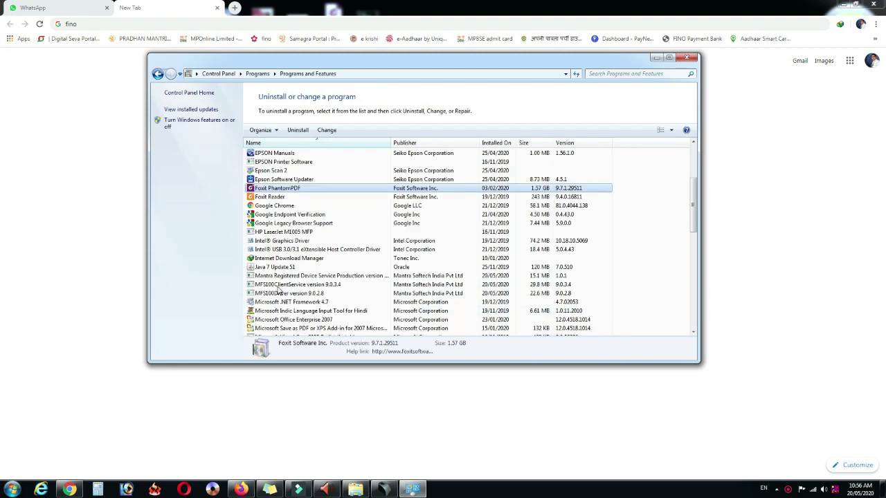
pyautogui.click(279, 285)
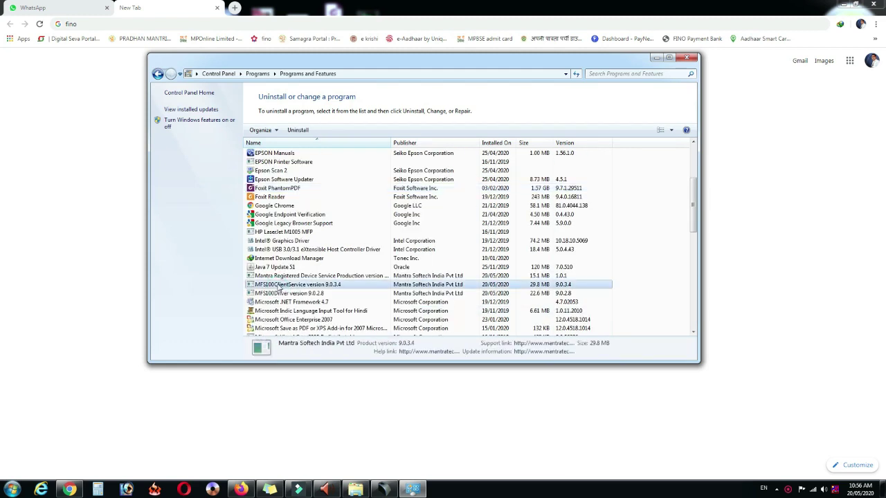
pyautogui.rightClick(279, 285)
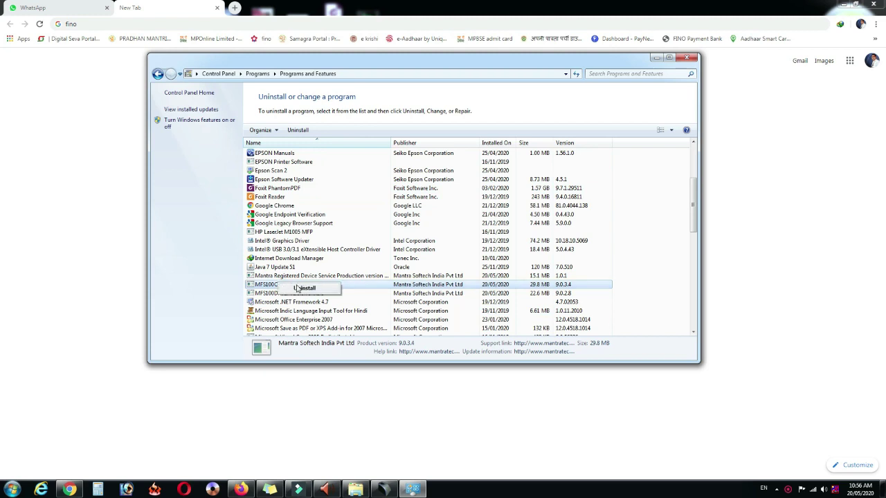
pyautogui.click(302, 287)
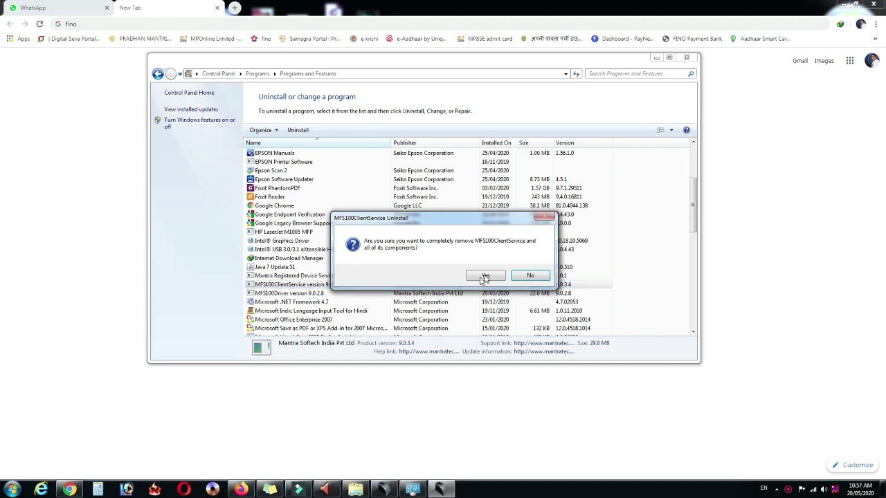
pyautogui.click(485, 277)
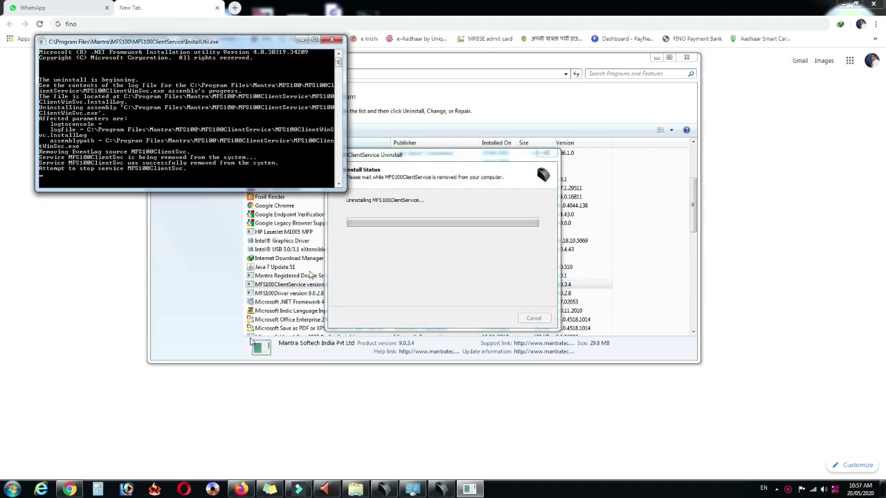
pyautogui.moveTo(440, 491)
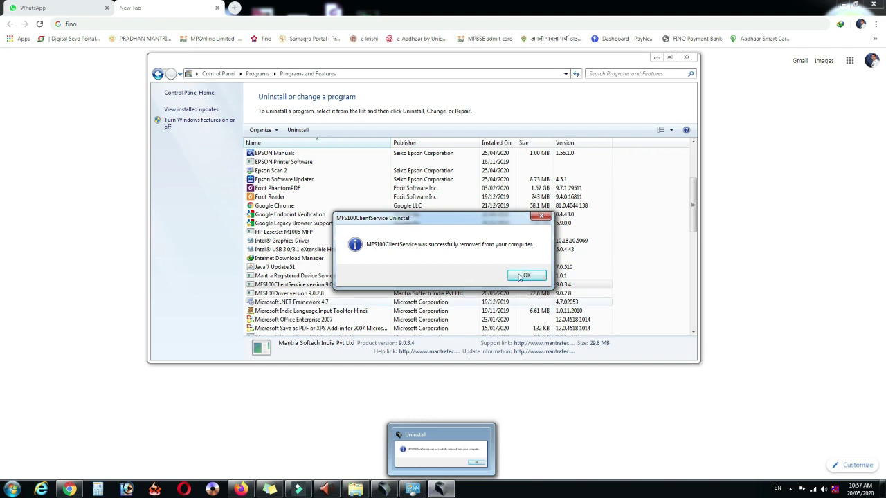
pyautogui.click(526, 276)
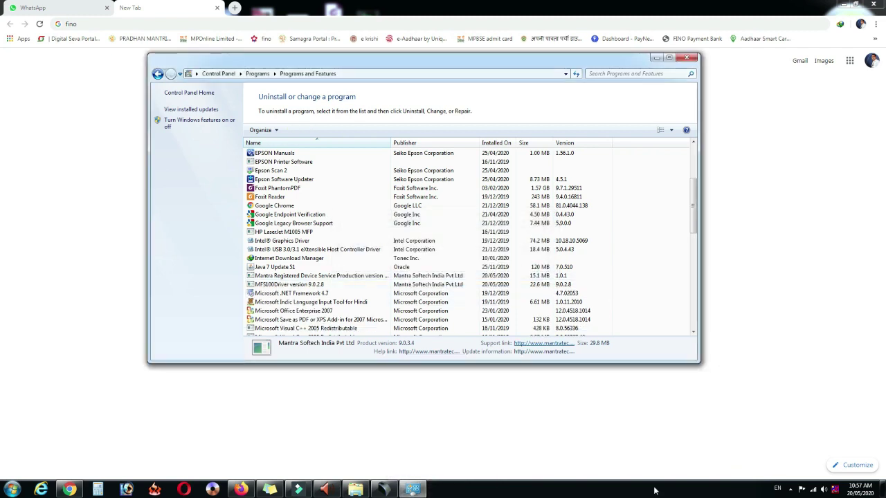
pyautogui.click(790, 488)
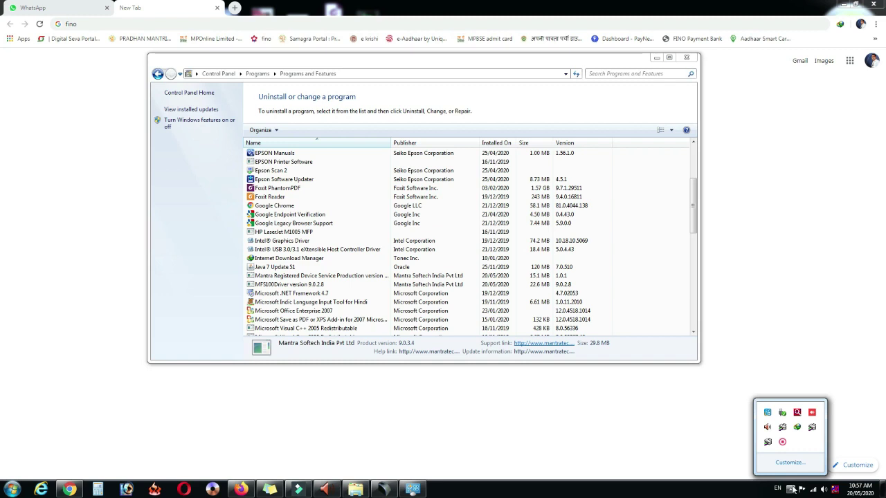
pyautogui.click(791, 489)
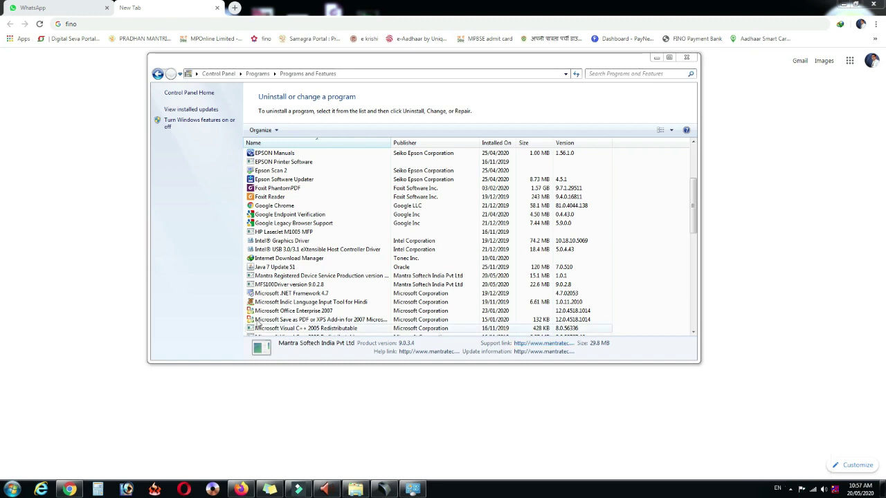
# - Uninstall MFS100Driver version 9.0.2.8, exiting the running MFS100 Test Application so the removal can finish
pyautogui.click(275, 285)
pyautogui.rightClick(289, 285)
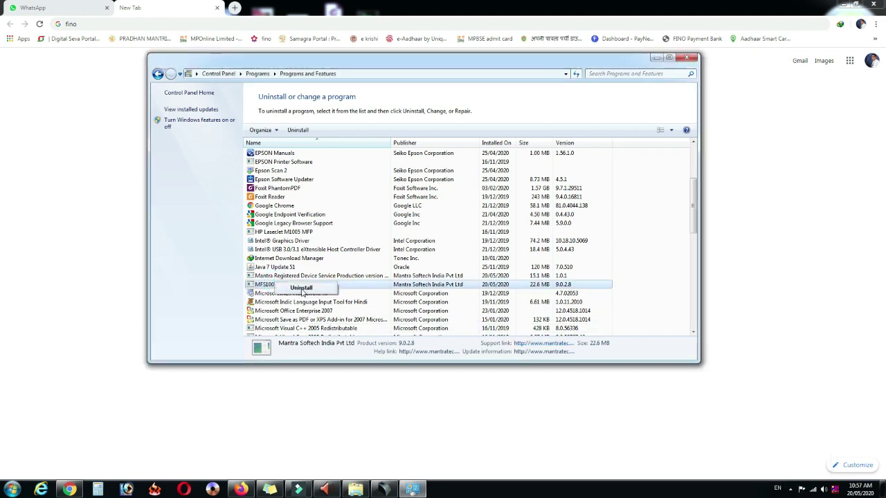
pyautogui.click(304, 292)
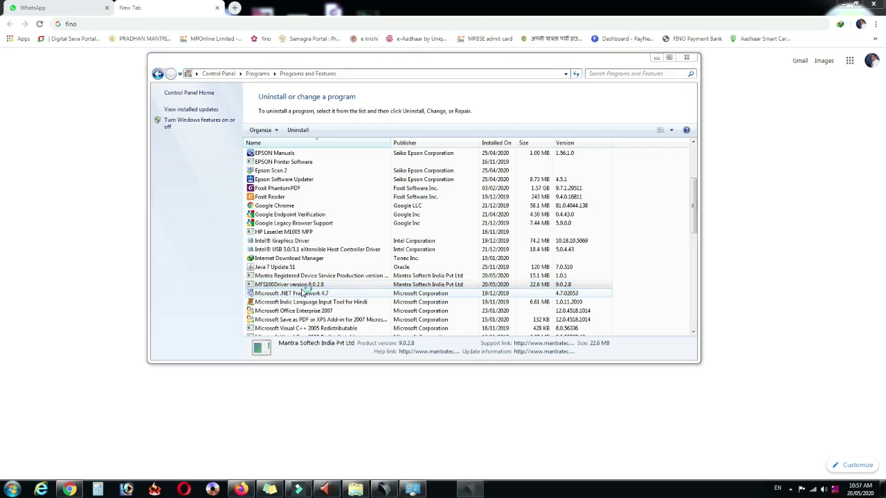
pyautogui.click(483, 276)
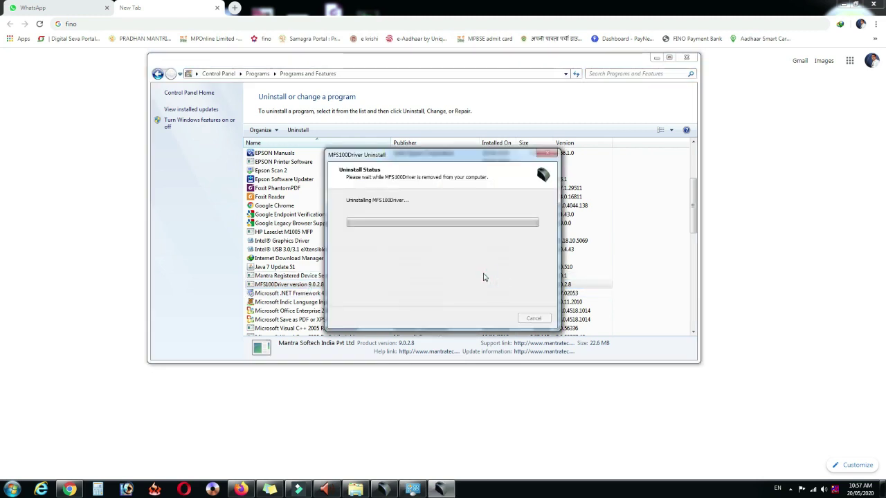
pyautogui.click(484, 276)
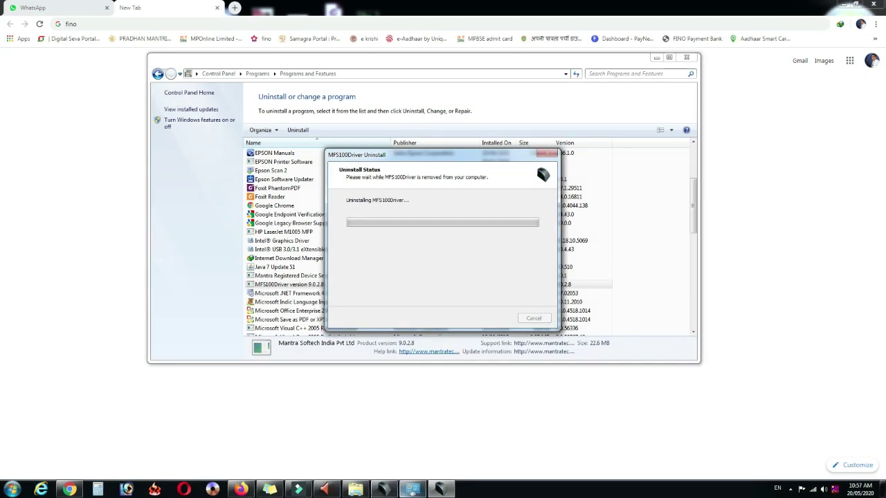
pyautogui.click(383, 490)
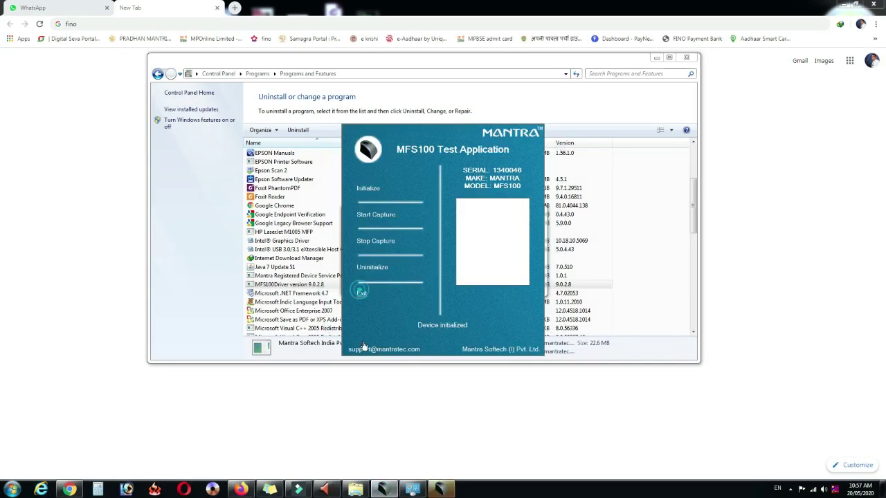
pyautogui.click(362, 299)
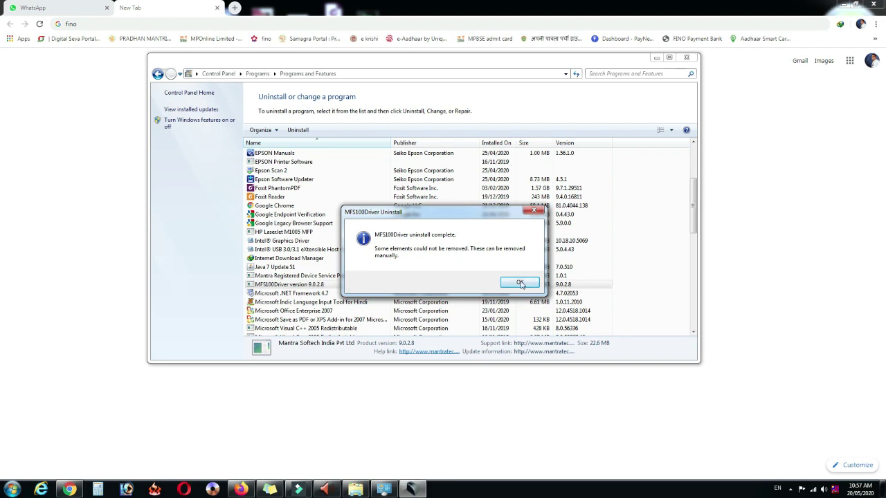
pyautogui.click(519, 281)
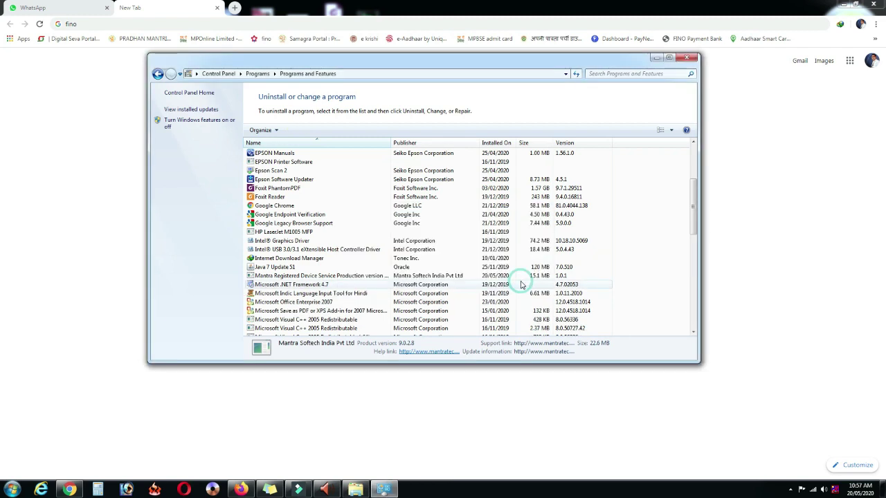
# - Uninstall Mantra Registered Device Service Production from the installed programs and close the removal notice
pyautogui.rightClick(265, 279)
pyautogui.click(304, 287)
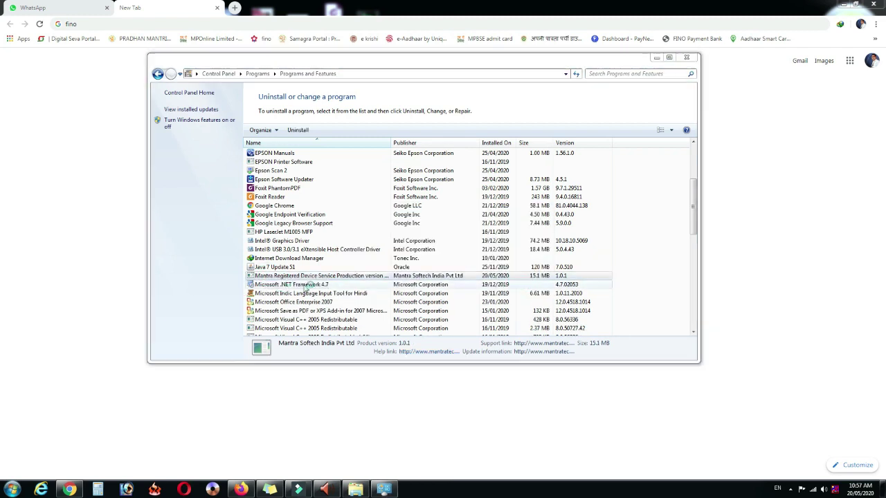
pyautogui.click(483, 275)
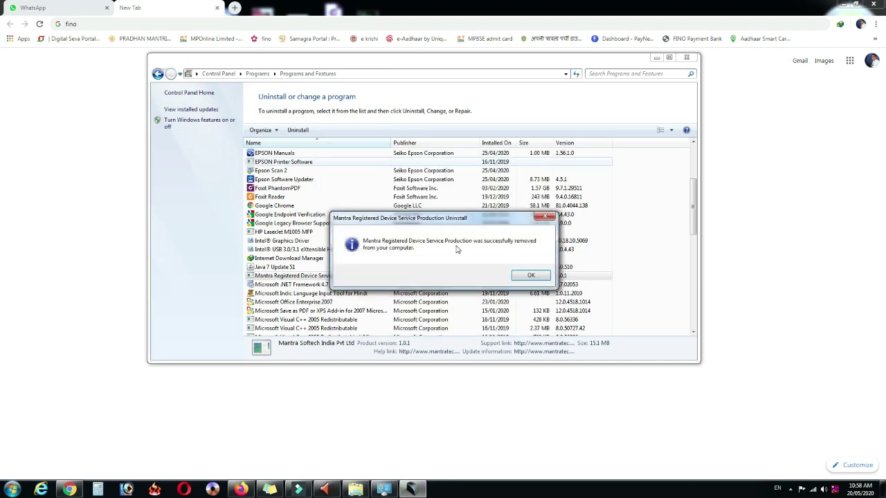
pyautogui.click(514, 277)
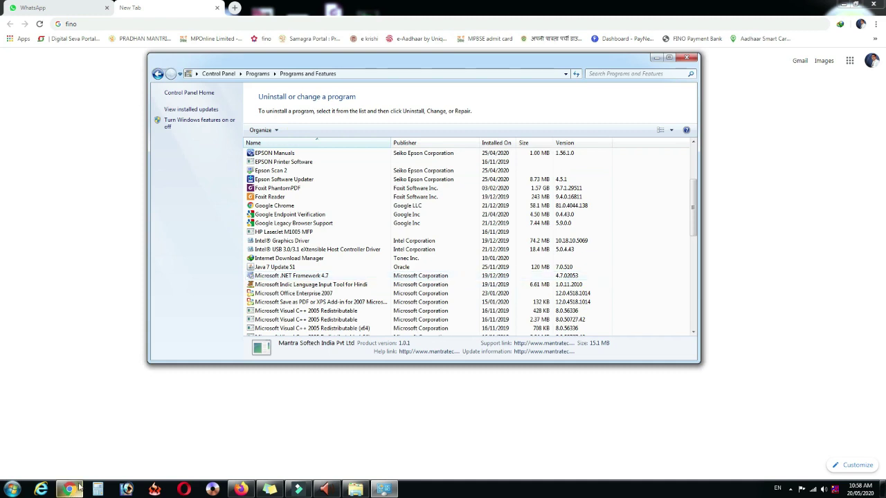
# - Switch to Chrome, open the Fino banking services login page and go to its biometric, pinpad and camera test page with the Mantra setup download
pyautogui.moveTo(78, 488)
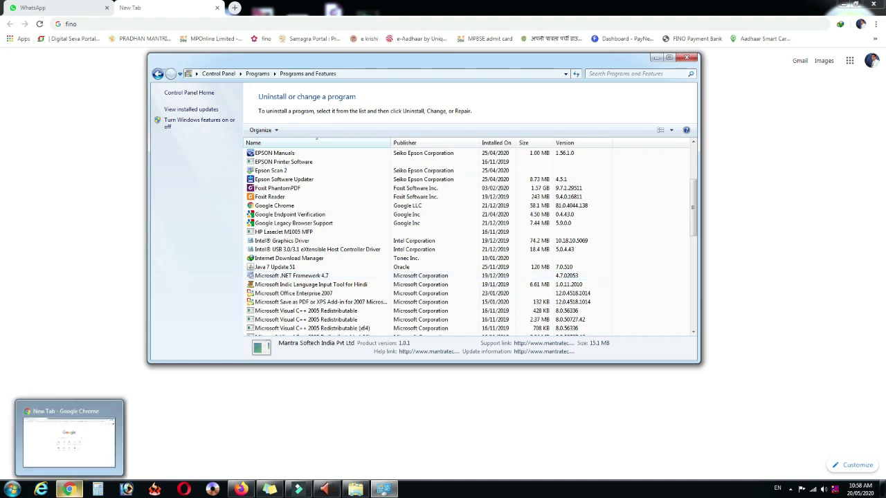
pyautogui.click(74, 493)
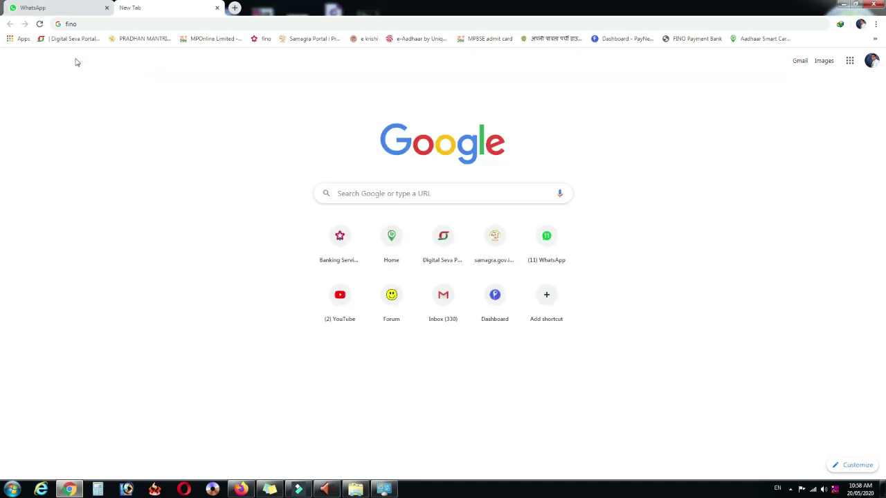
pyautogui.click(82, 23)
pyautogui.write('fino')
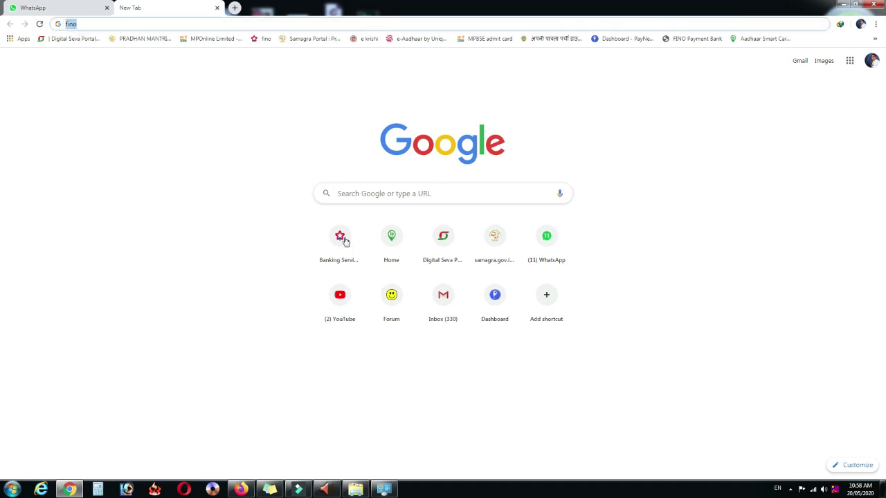
pyautogui.click(341, 238)
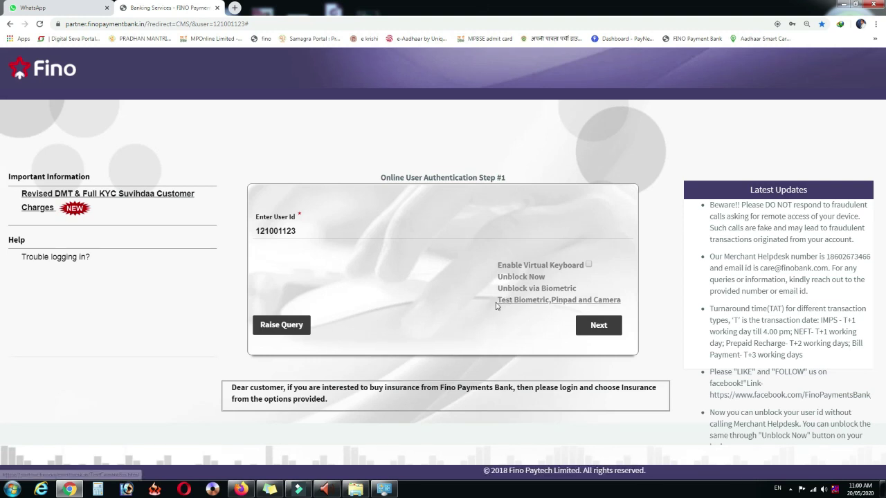
pyautogui.moveTo(496, 302); pyautogui.dragTo(626, 296)
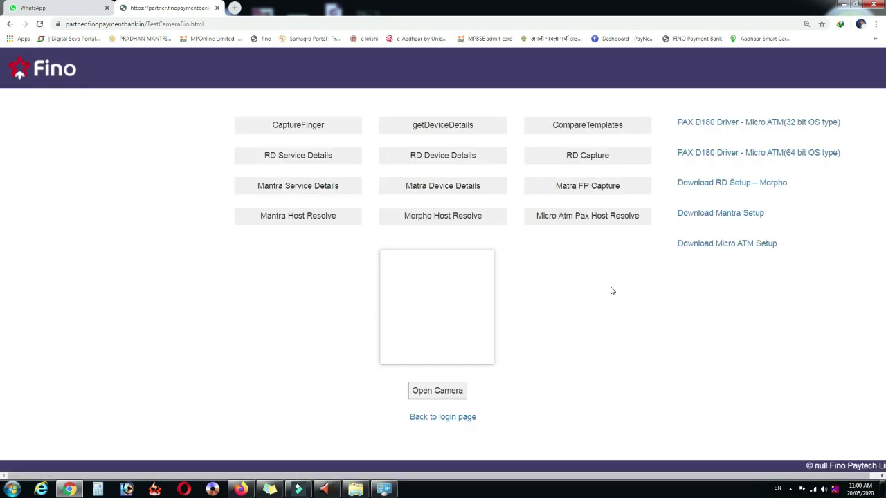
pyautogui.moveTo(671, 218)
pyautogui.mouseDown()
pyautogui.moveTo(775, 219)
pyautogui.moveTo(695, 217)
pyautogui.moveTo(664, 225)
pyautogui.mouseUp()
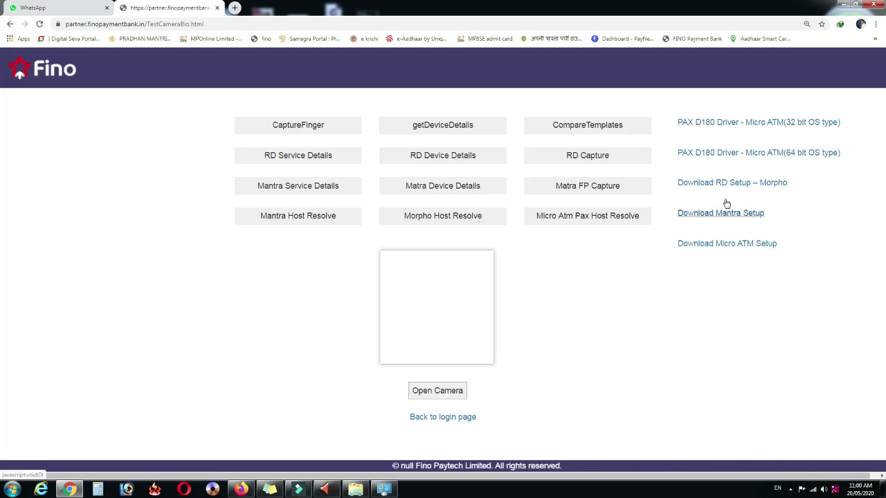
# - Go up to the Compressed downloads folder and inspect the extraction options for the MantraSetup_and_Certification archive
pyautogui.click(383, 489)
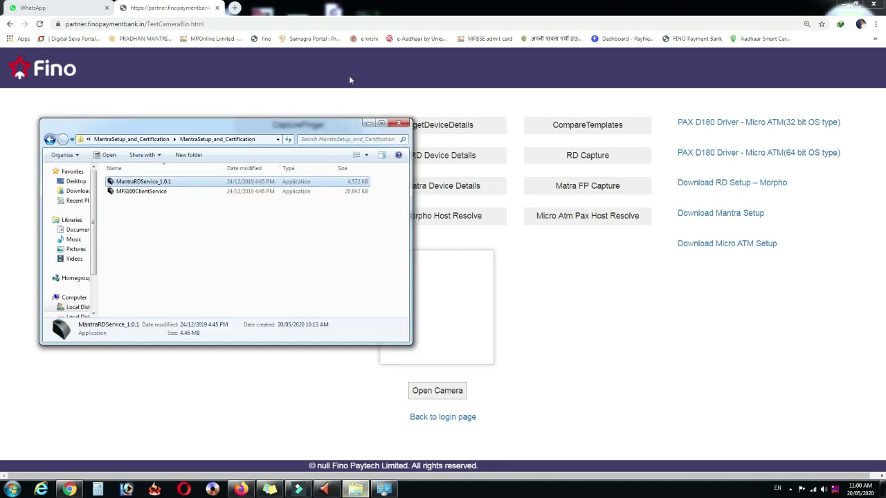
pyautogui.click(52, 140)
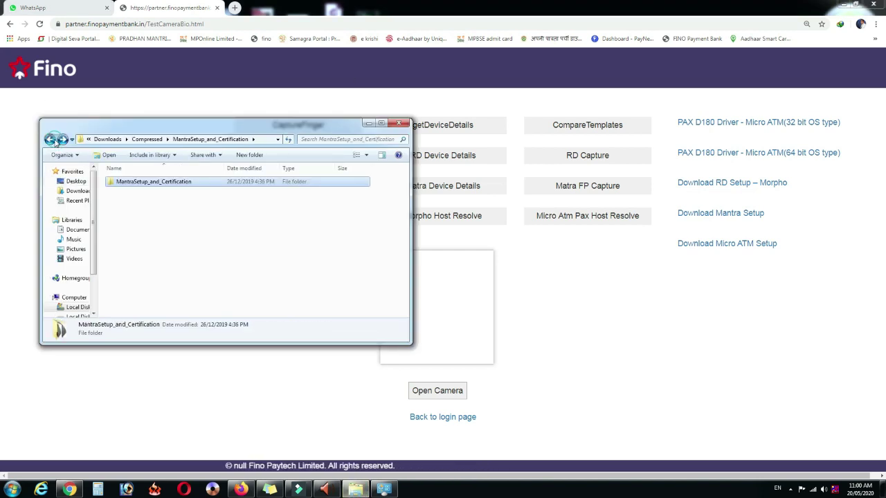
pyautogui.click(52, 139)
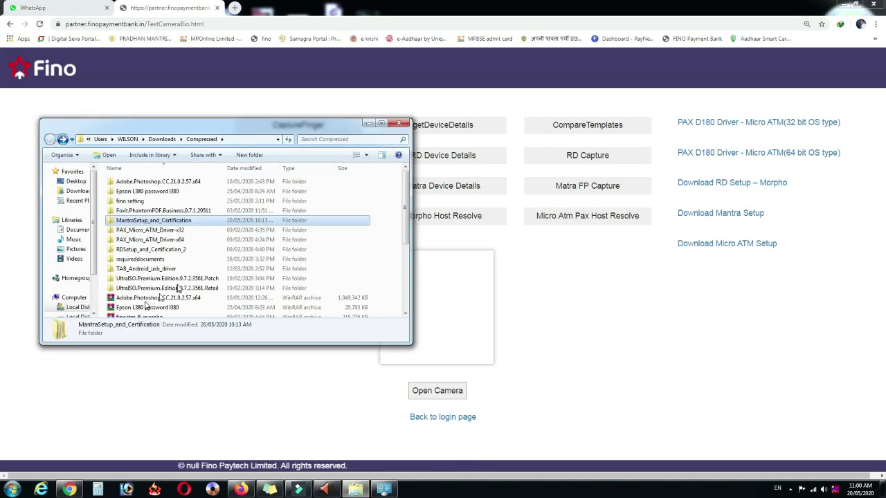
pyautogui.scroll(-4, 146, 305)
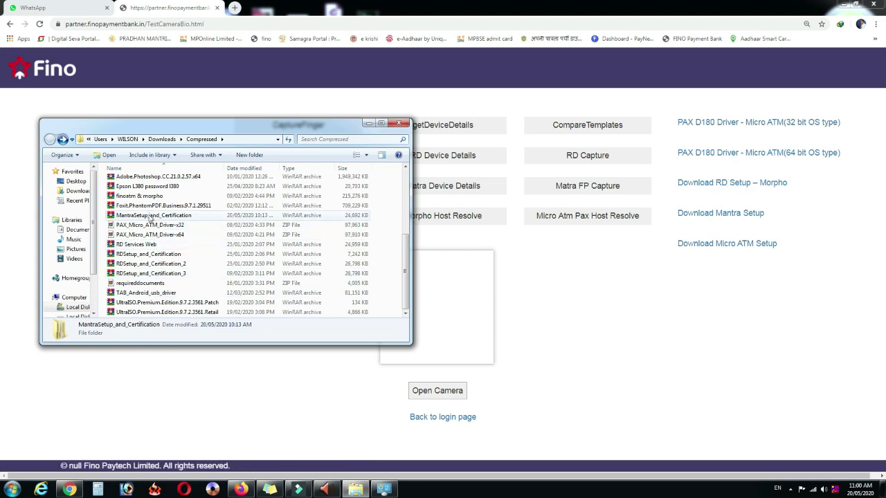
pyautogui.rightClick(149, 217)
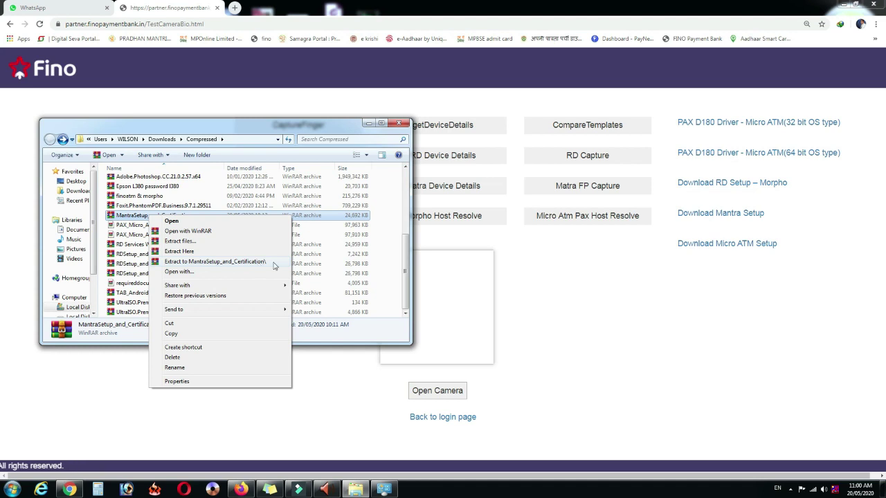
pyautogui.click(99, 384)
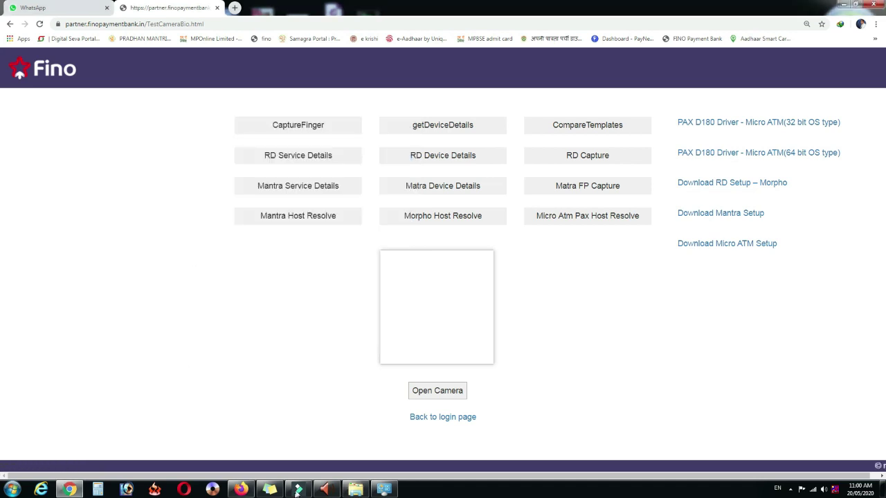
# - Bring back the Compressed downloads folder and open the extracted MantraSetup_and_Certification folder down to its installers
pyautogui.click(355, 489)
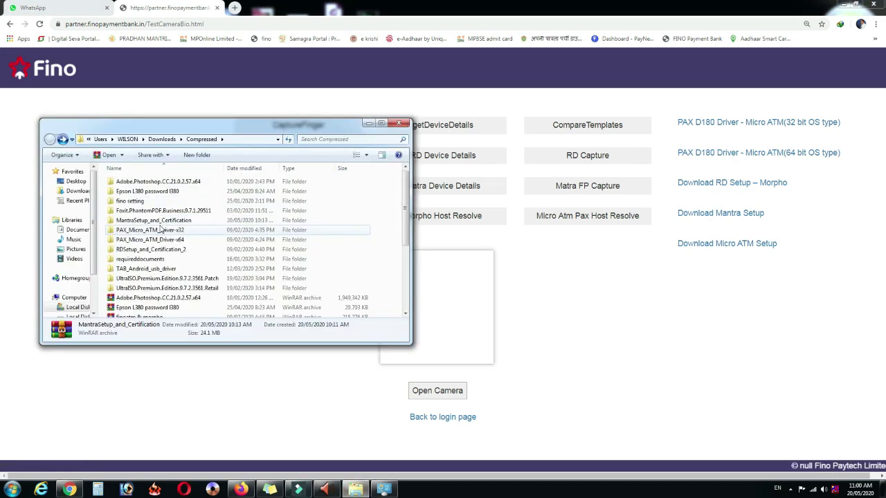
pyautogui.click(139, 211)
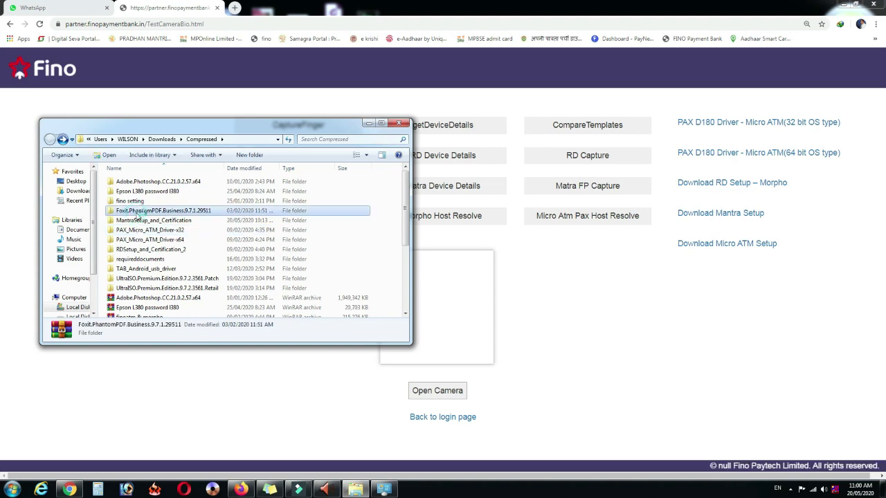
pyautogui.doubleClick(138, 221)
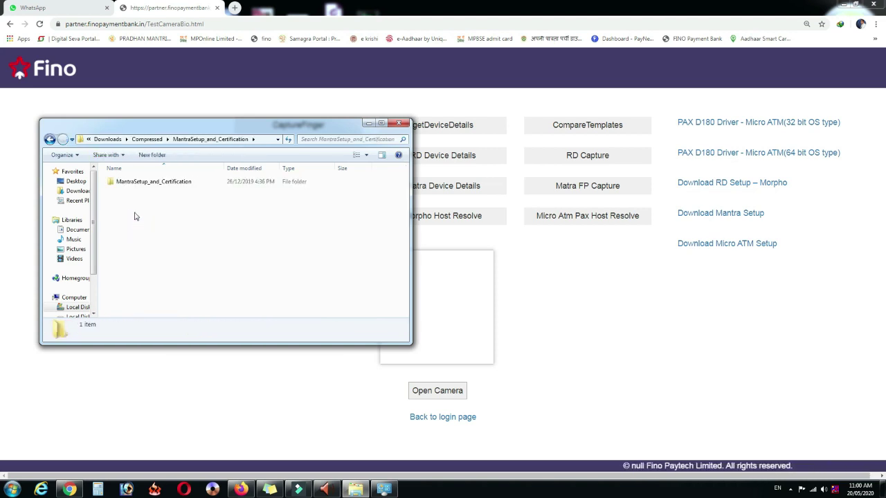
pyautogui.doubleClick(148, 181)
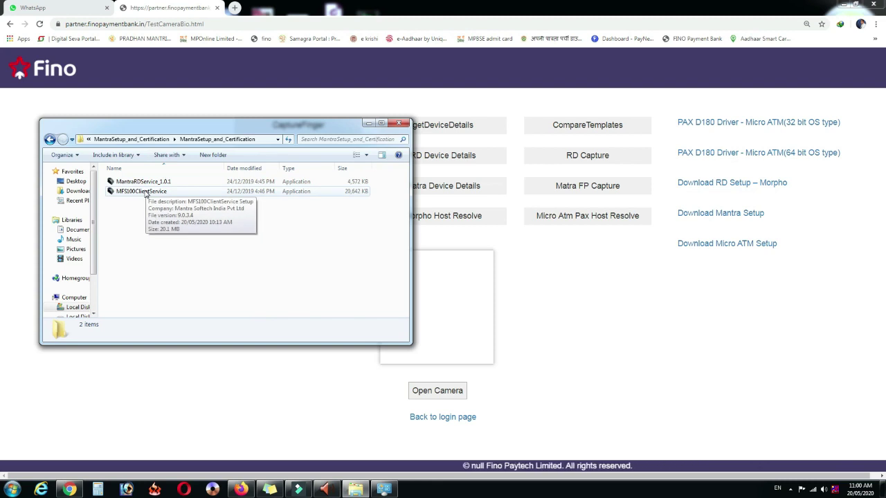
# - Run the MFS100ClientService installer as administrator and start the installation with its default settings
pyautogui.click(144, 191)
pyautogui.rightClick(144, 191)
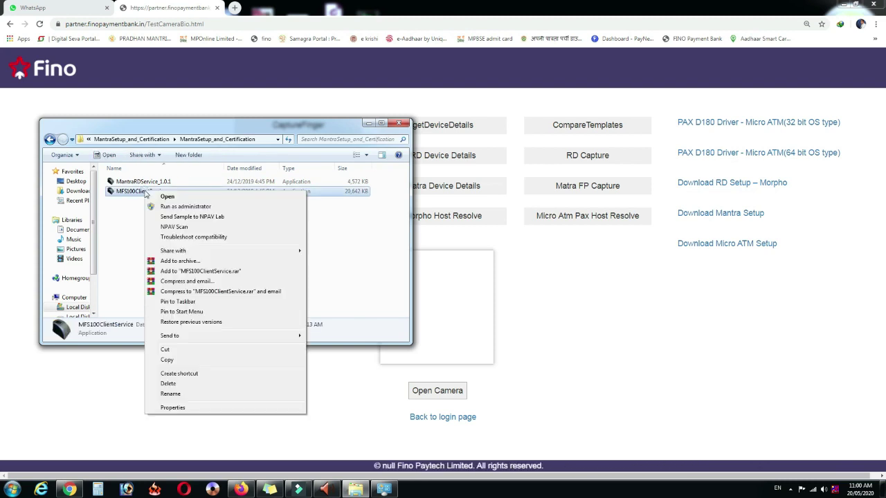
pyautogui.click(167, 207)
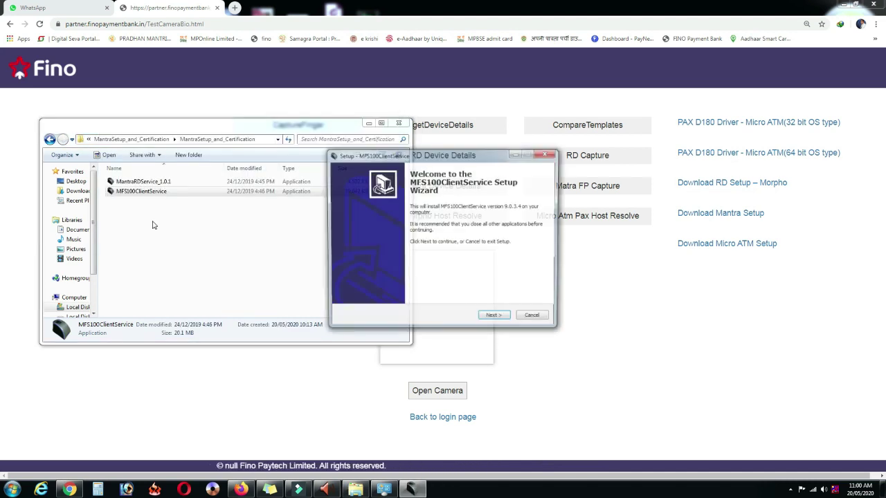
pyautogui.click(493, 319)
pyautogui.click(492, 319)
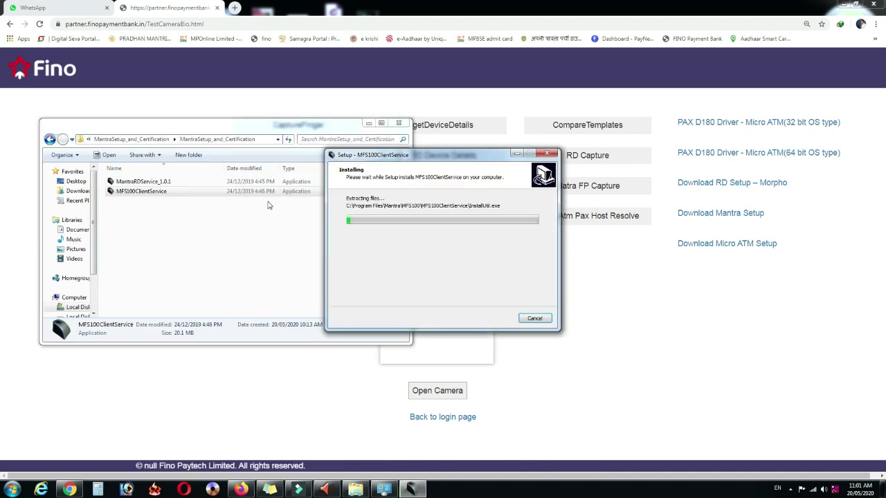
# - Install MantraRDService_1.0.1 as administrator with its default settings and minimize the setup folder window
pyautogui.click(139, 182)
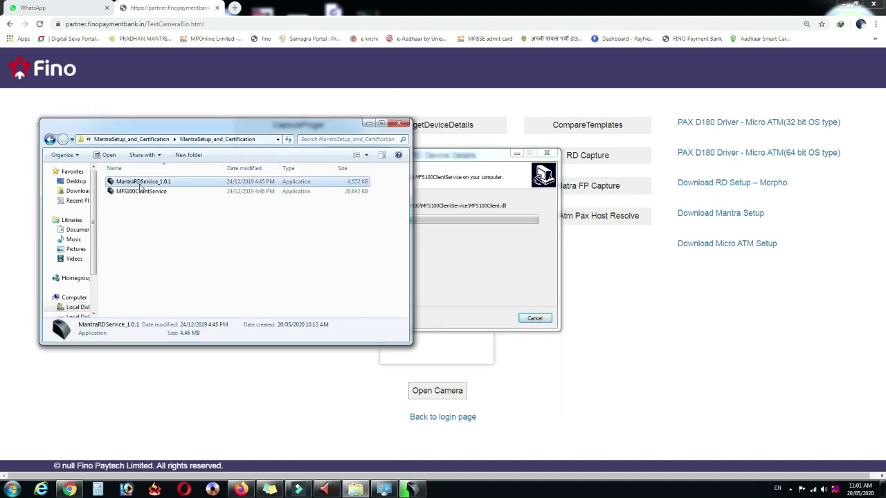
pyautogui.rightClick(141, 186)
pyautogui.click(168, 200)
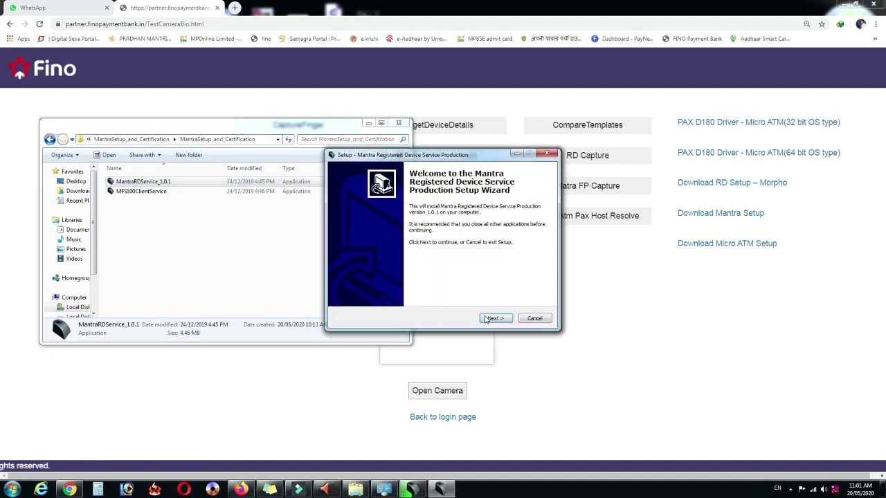
pyautogui.click(485, 319)
pyautogui.click(482, 319)
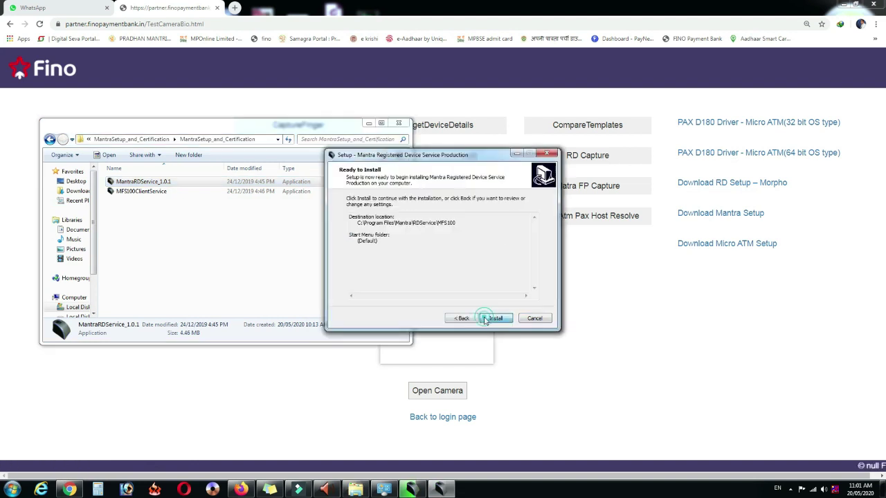
pyautogui.click(482, 319)
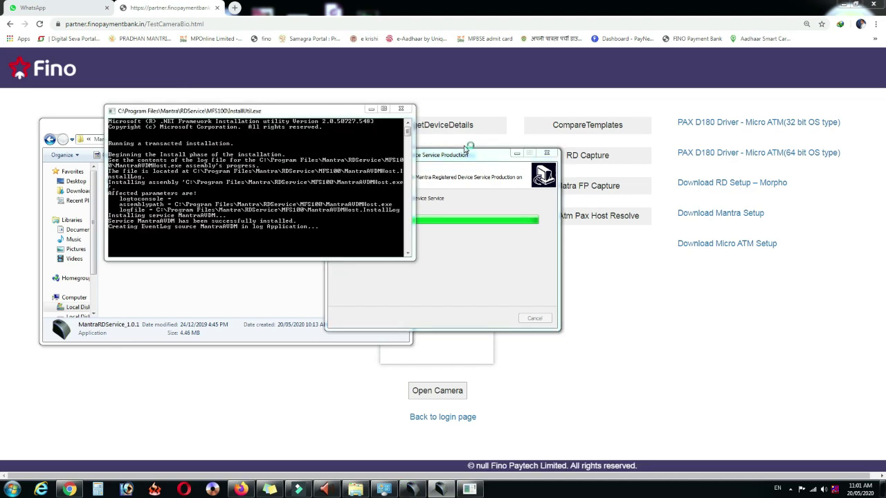
pyautogui.click(495, 318)
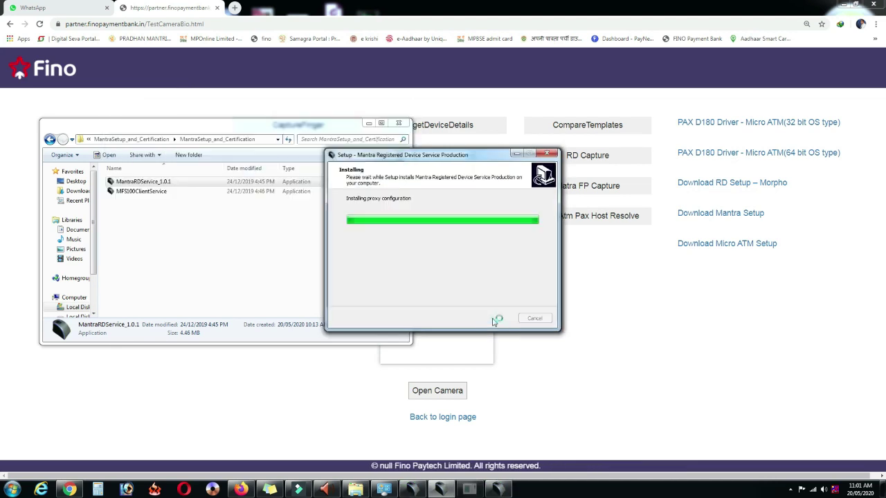
pyautogui.click(495, 318)
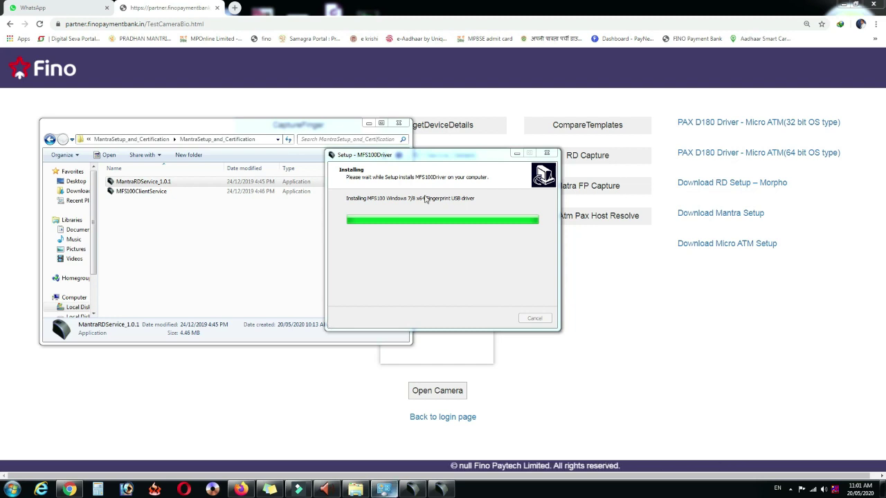
pyautogui.click(369, 124)
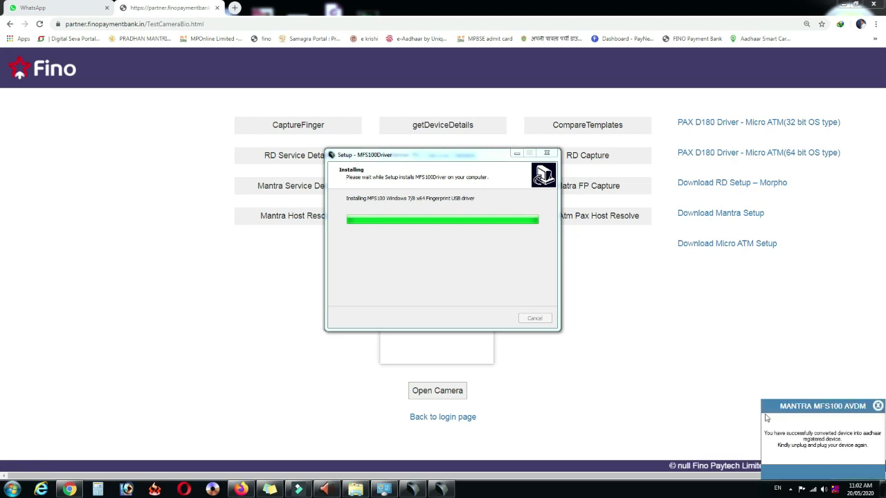
pyautogui.click(782, 453)
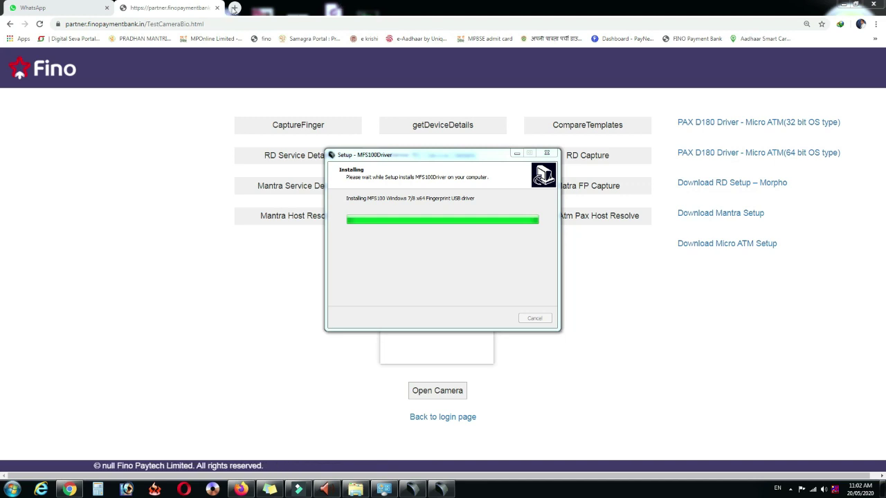
# - Open the Chrome settings page in a new browser tab
pyautogui.click(234, 8)
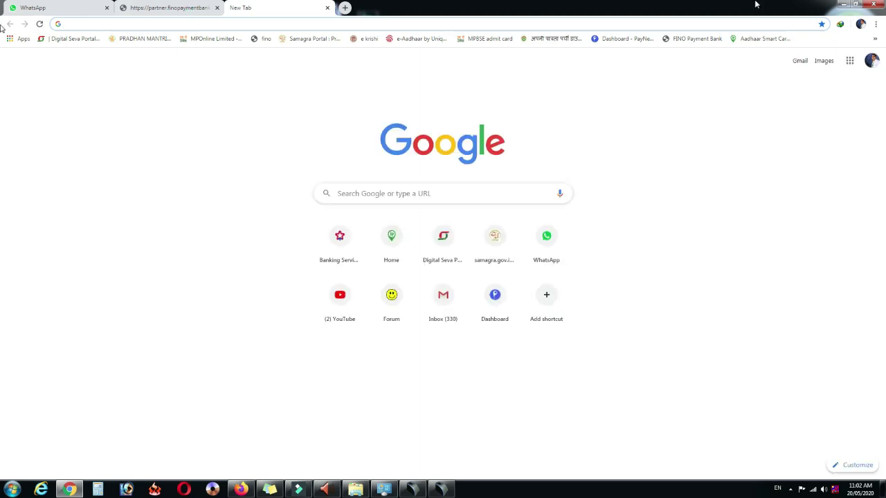
pyautogui.click(875, 23)
pyautogui.click(802, 182)
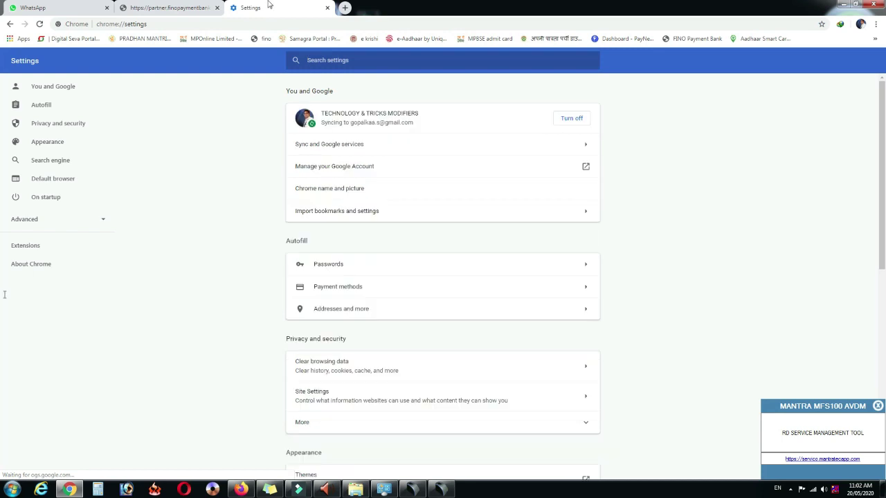
# - Load the chrome://flags experiments page in the settings tab
pyautogui.click(155, 25)
pyautogui.write('chrome://settin')
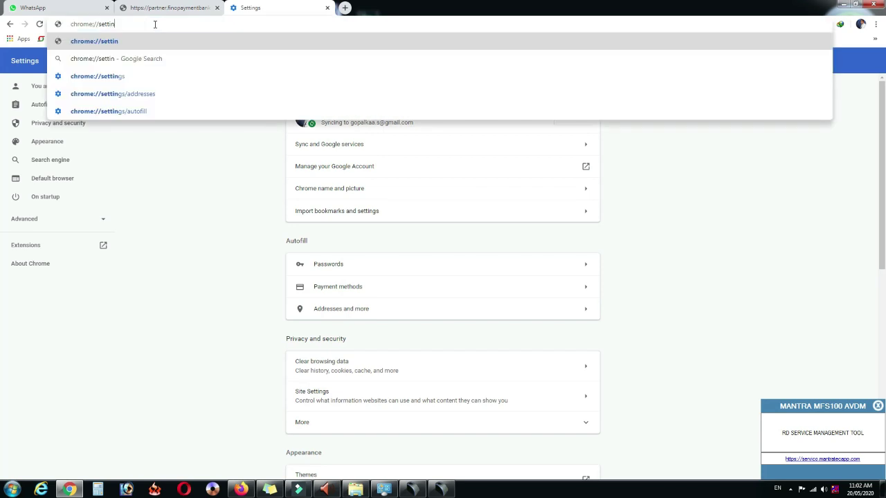
pyautogui.press('BackSpace')
pyautogui.press('BackSpace')
pyautogui.press('BackSpace')
pyautogui.press('BackSpace')
pyautogui.press('BackSpace')
pyautogui.press('BackSpace')
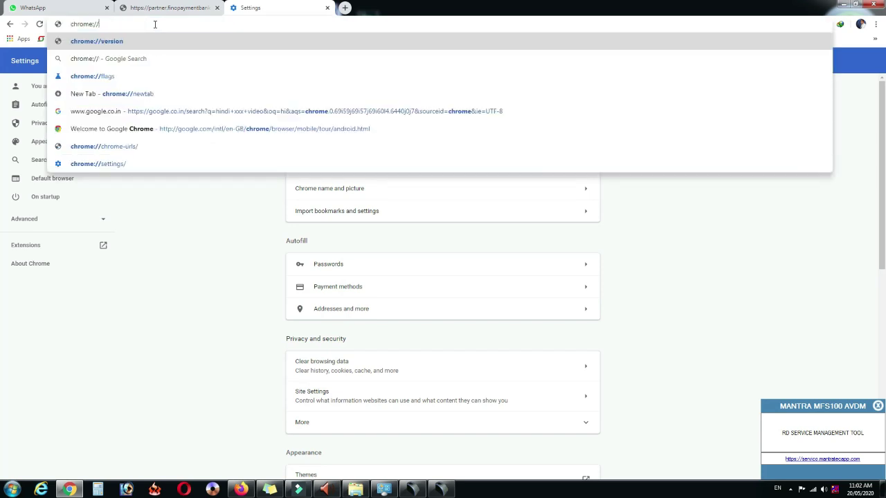
pyautogui.write('flags')
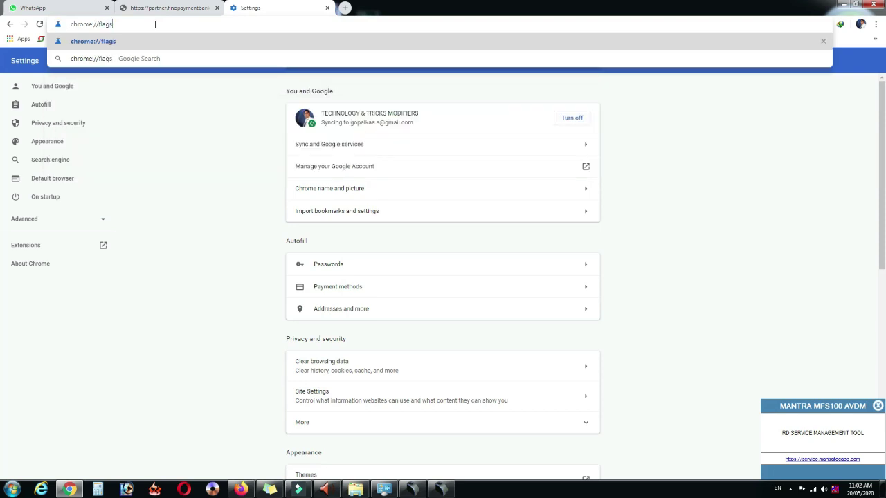
pyautogui.press('Return')
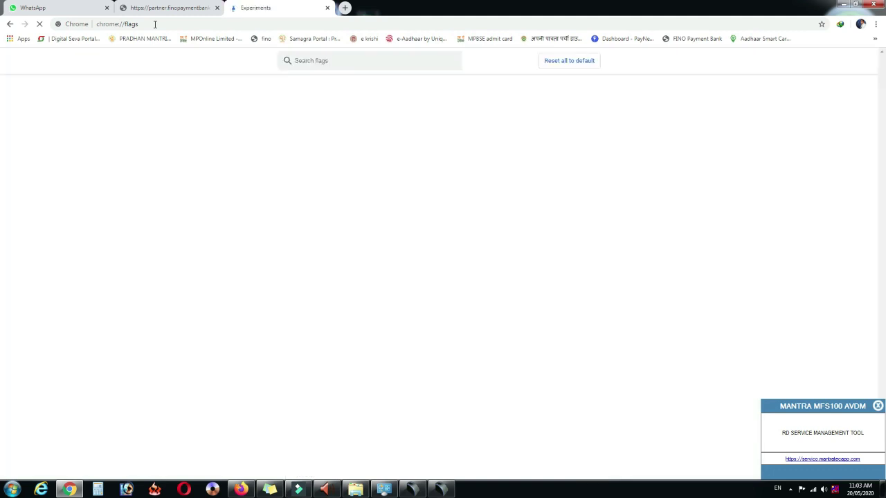
# - Bring up the running MFS100 setup windows to check the driver installation progress
pyautogui.click(450, 487)
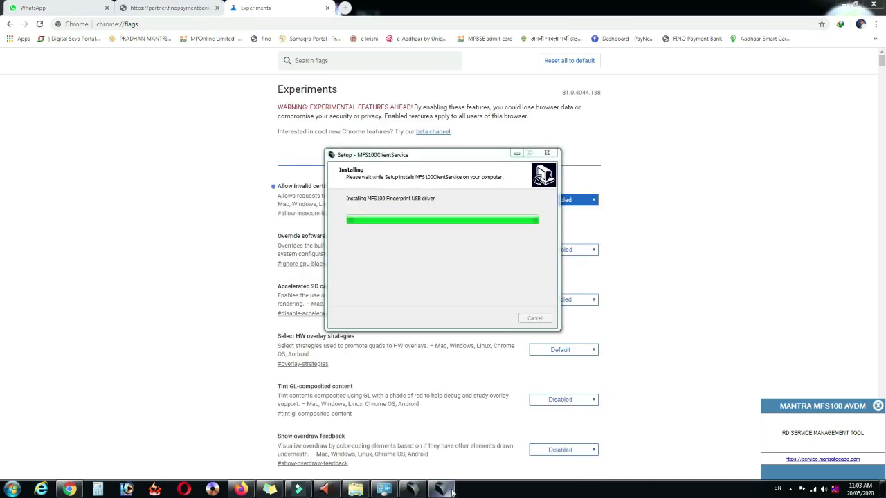
pyautogui.moveTo(452, 492)
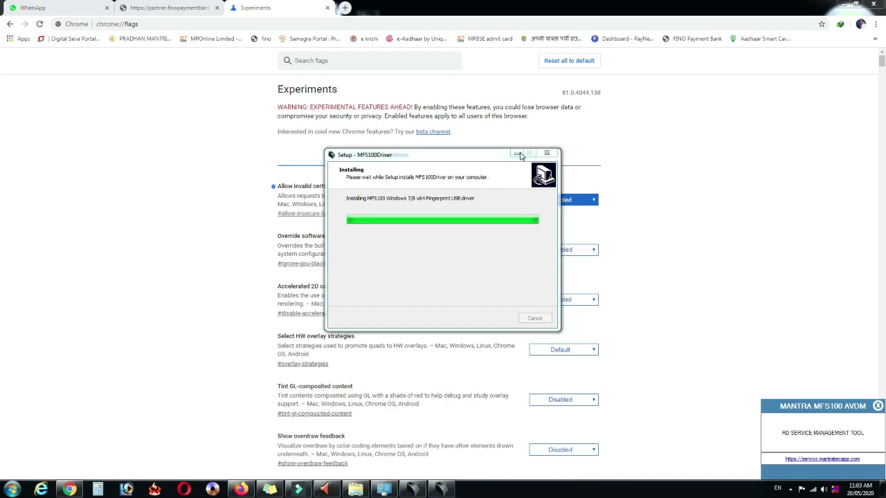
# - Search the flags for "local", keep "Allow invalid certificates for resources loaded from localhost" at Enabled, and close the Mantra notification
pyautogui.click(330, 59)
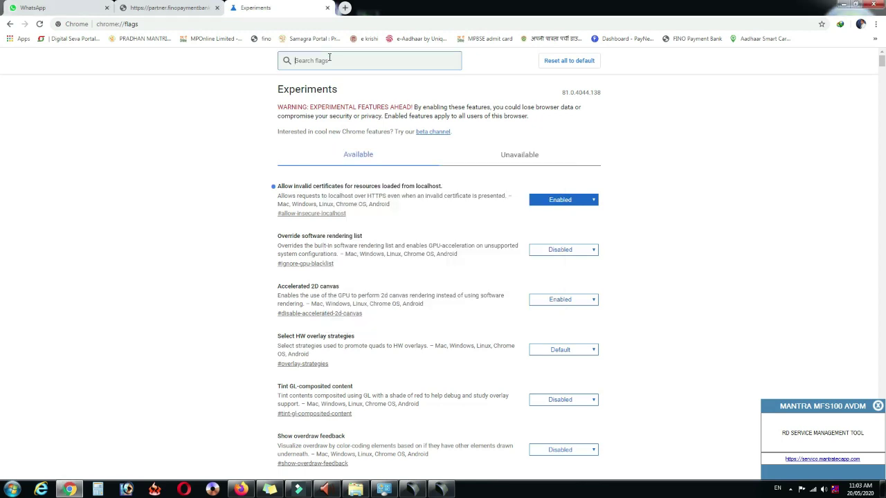
pyautogui.write('local')
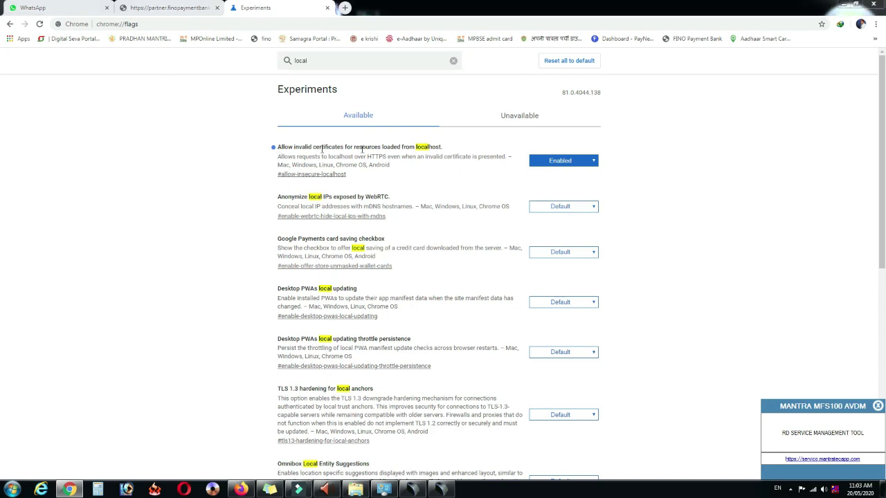
pyautogui.moveTo(390, 155); pyautogui.dragTo(445, 147)
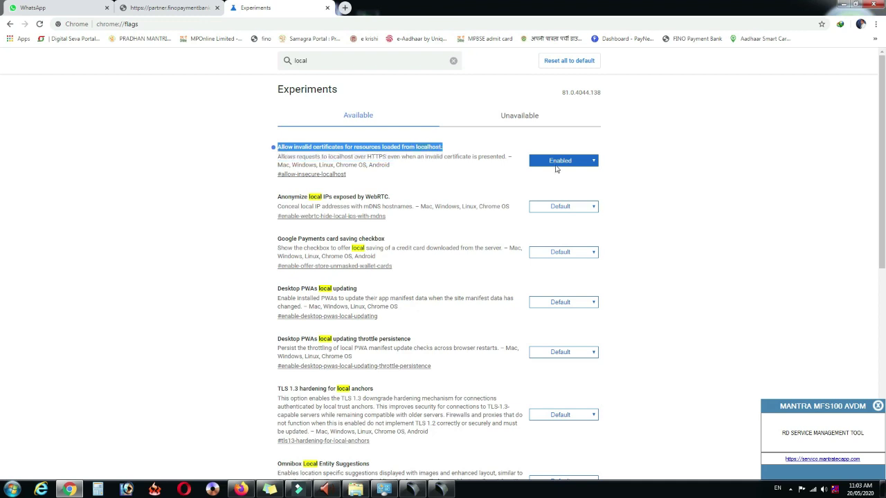
pyautogui.click(556, 166)
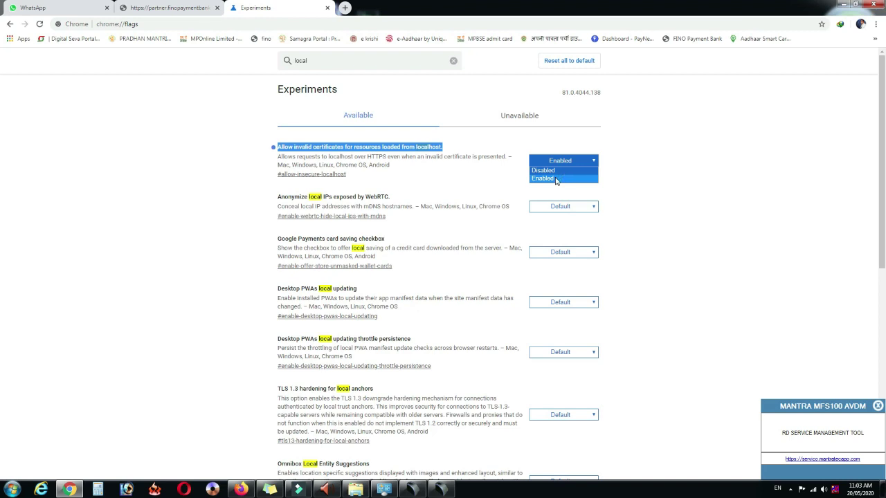
pyautogui.click(544, 160)
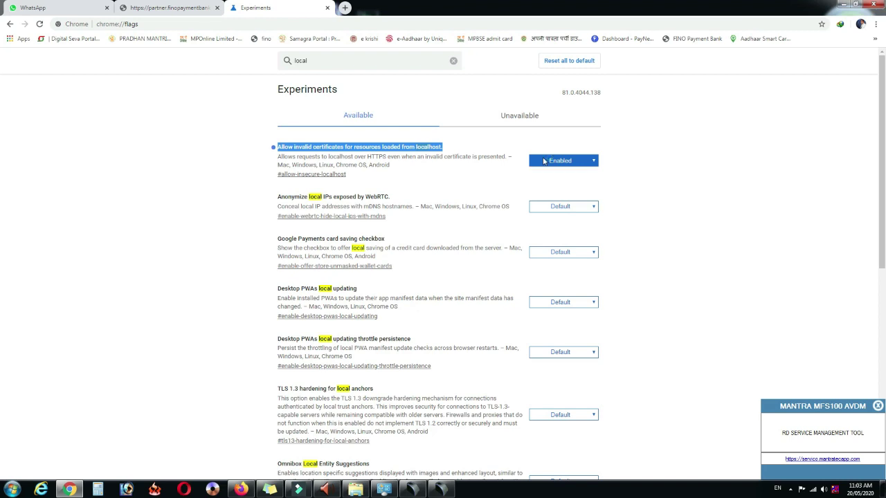
pyautogui.click(878, 407)
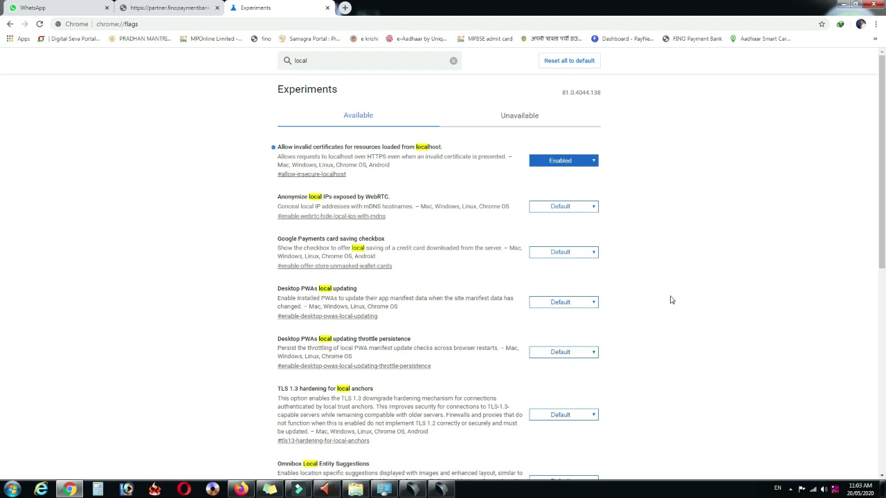
# - Leave the flag allowing invalid localhost certificates at Enabled and close the Experiments page
pyautogui.click(559, 162)
pyautogui.click(559, 162)
pyautogui.click(559, 162)
pyautogui.click(559, 165)
pyautogui.click(327, 9)
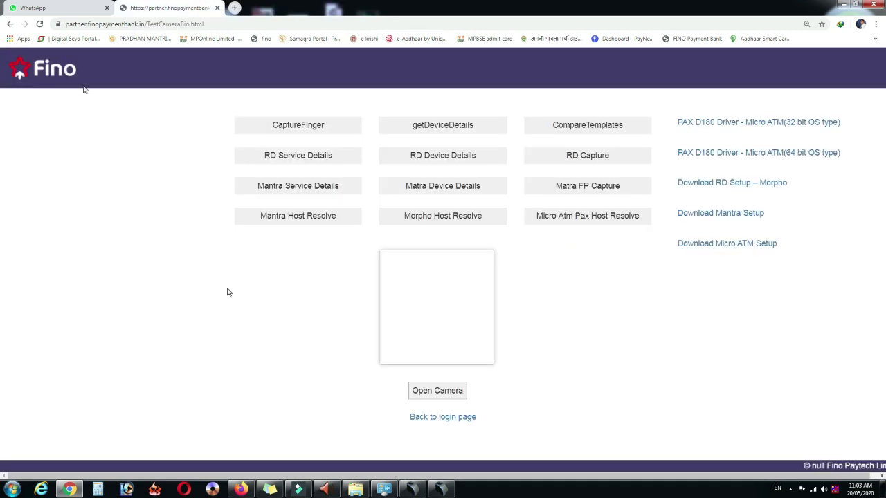
# - Return to the Fino login page and submit the saved merchant ID
pyautogui.click(449, 419)
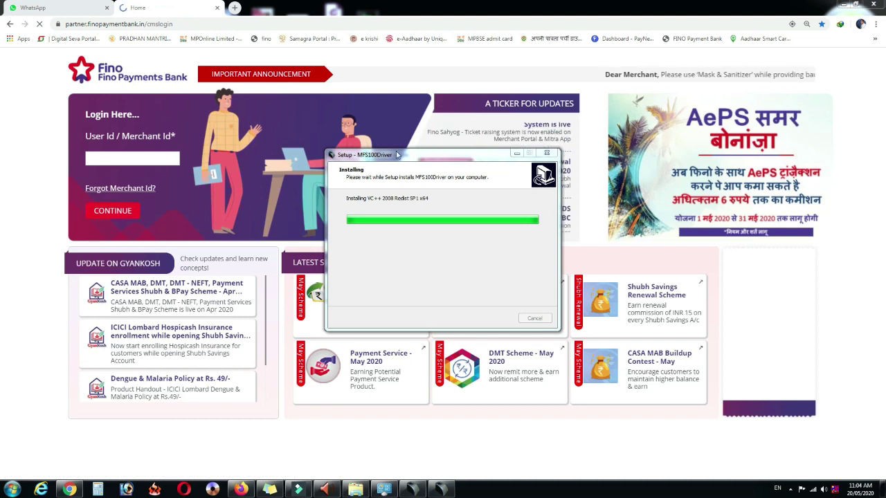
pyautogui.click(128, 159)
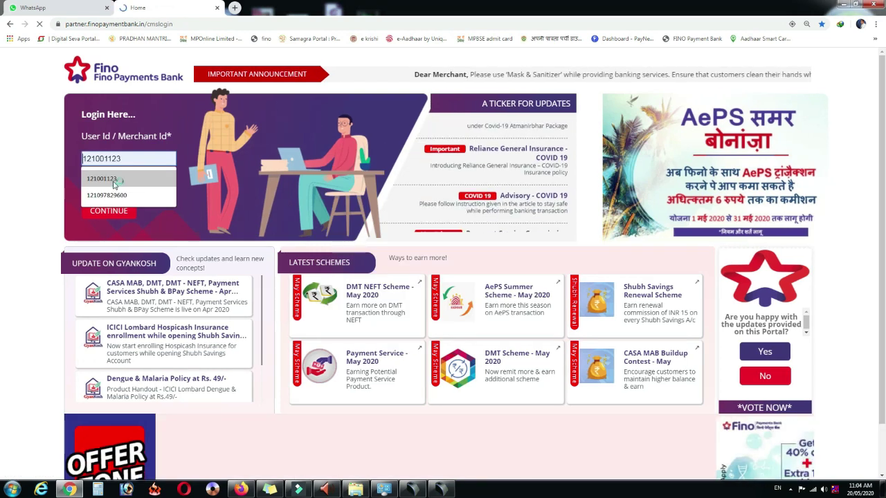
pyautogui.click(104, 177)
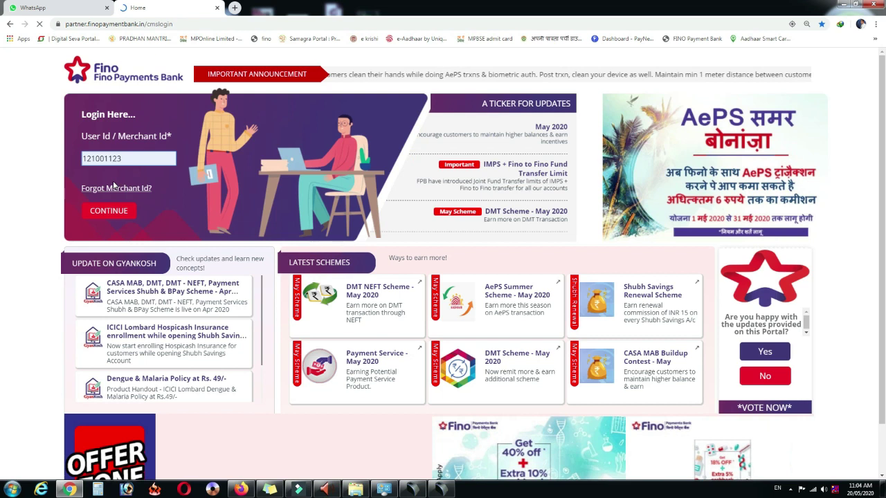
pyautogui.click(122, 218)
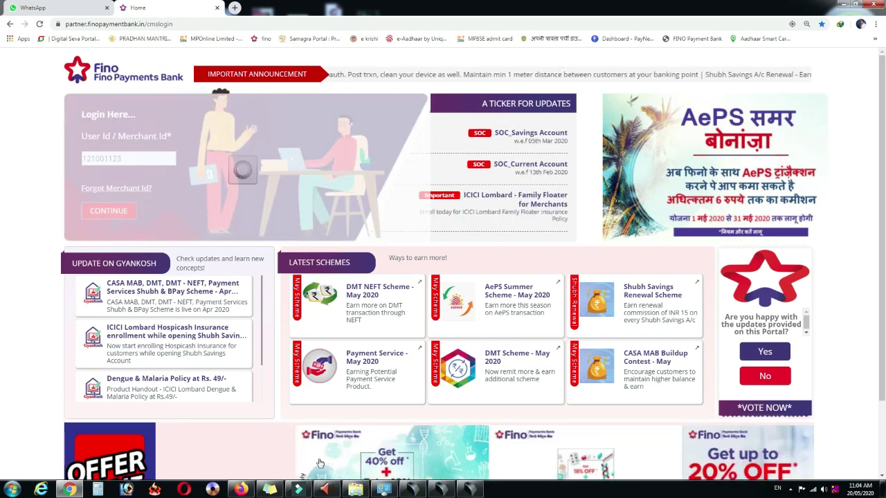
# - Bring up the MFS100 Test Application, capture a test fingerprint and dismiss the capture message
pyautogui.click(469, 490)
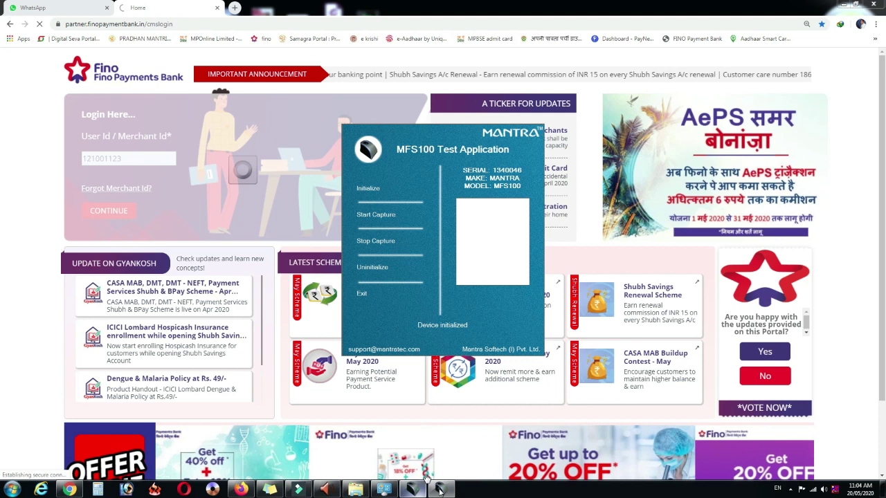
pyautogui.click(438, 490)
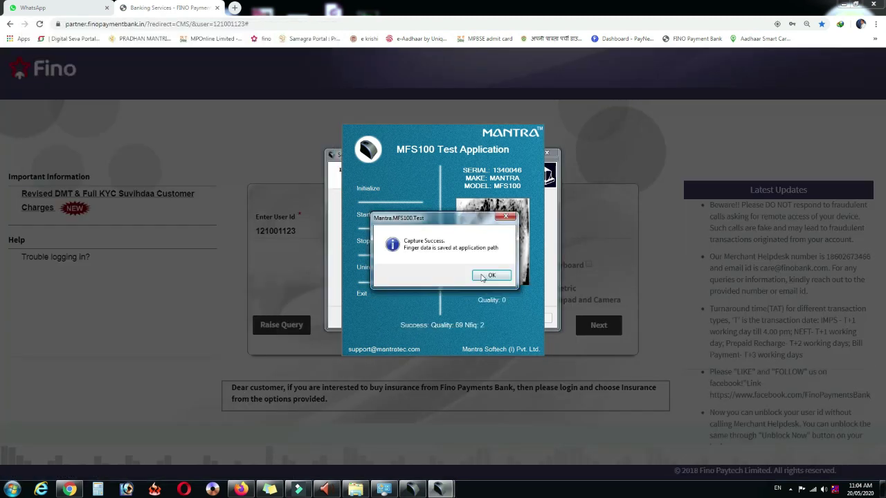
pyautogui.click(489, 275)
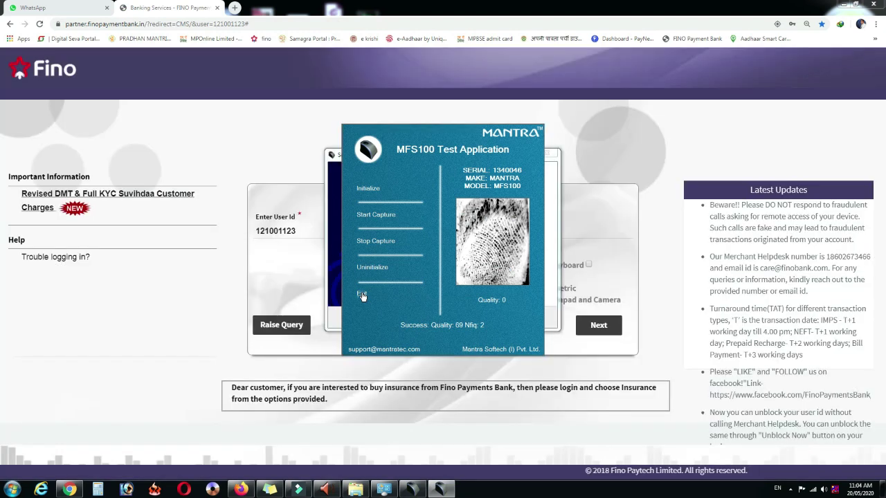
# - Exit the test application and finish the MFS100ClientService setup with the certificate and test page options cleared
pyautogui.click(362, 295)
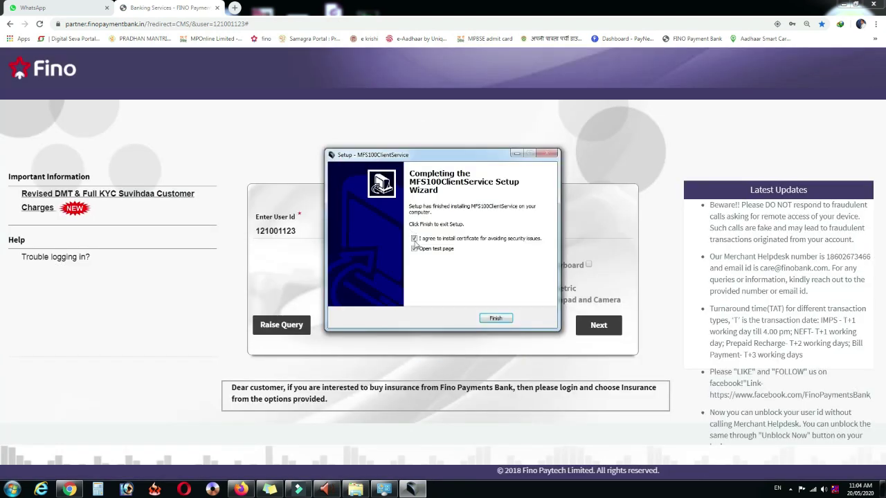
pyautogui.click(414, 238)
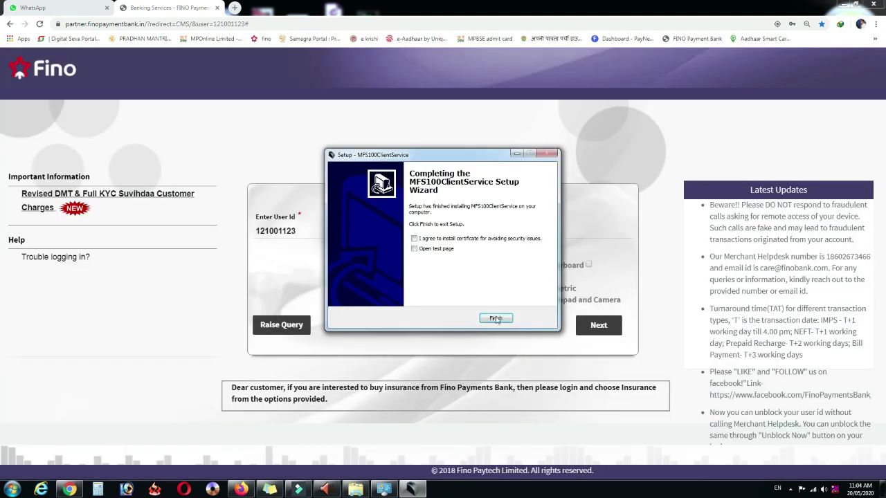
pyautogui.click(496, 319)
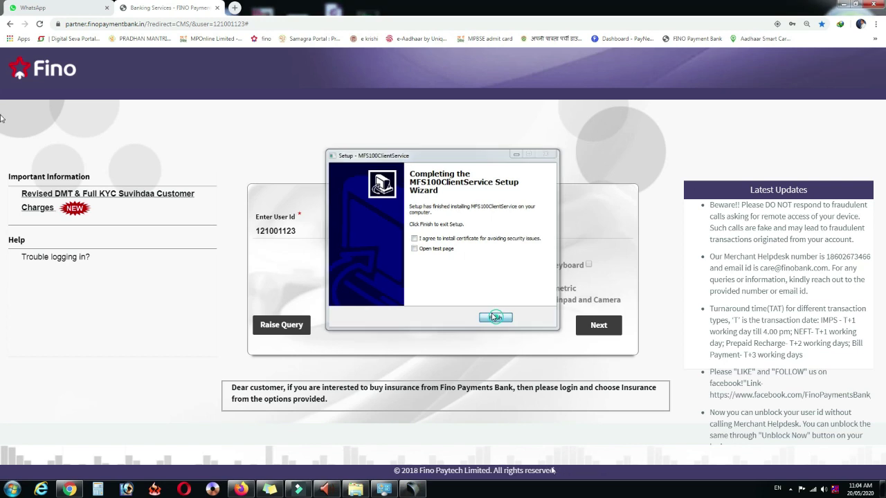
# - Sign in to the Fino portal with the user ID and account password, and open the AEPS service
pyautogui.click(618, 330)
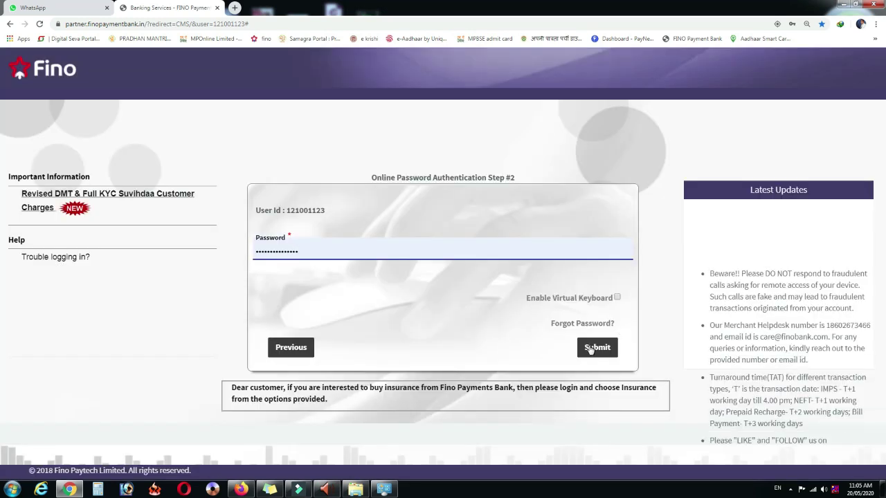
pyautogui.click(590, 348)
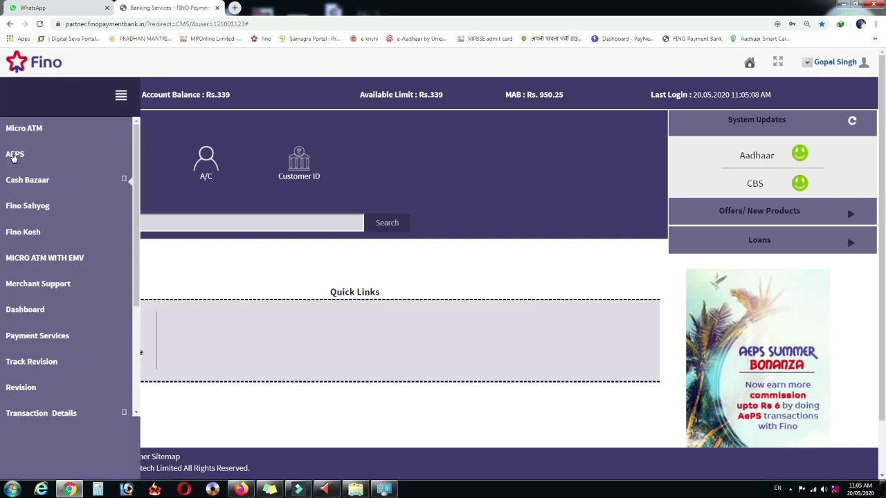
pyautogui.click(12, 155)
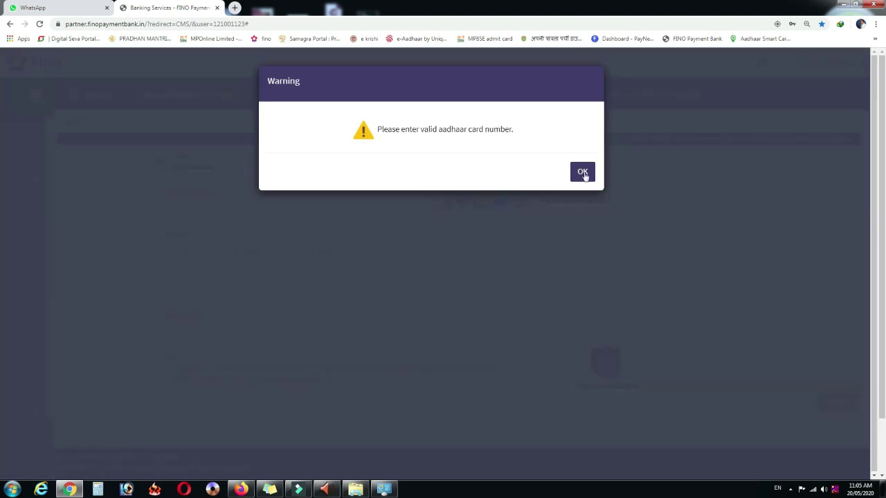
# - Dismiss the warning and set up an AEPS Balance Enquiry with AXIS BANK as the bank
pyautogui.click(581, 173)
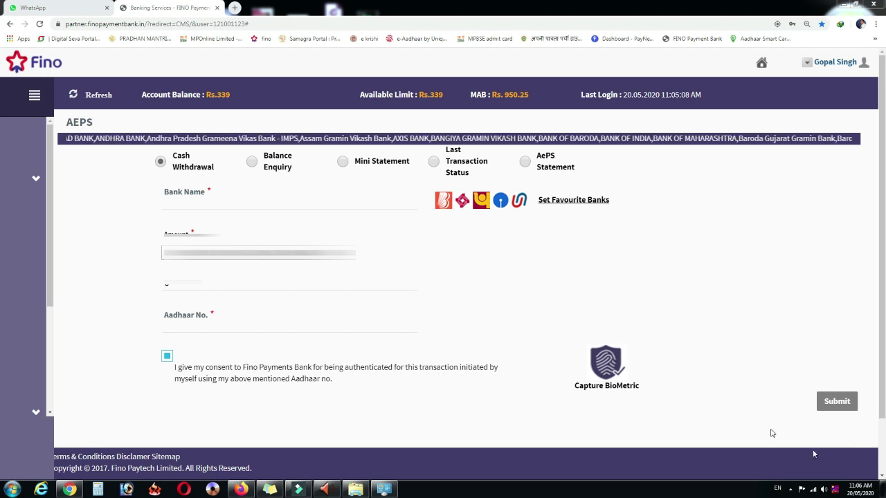
pyautogui.click(250, 166)
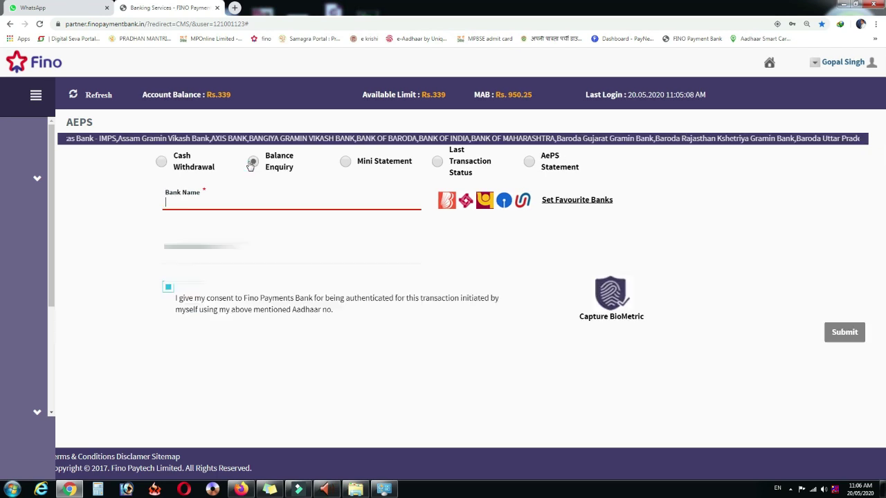
pyautogui.click(236, 201)
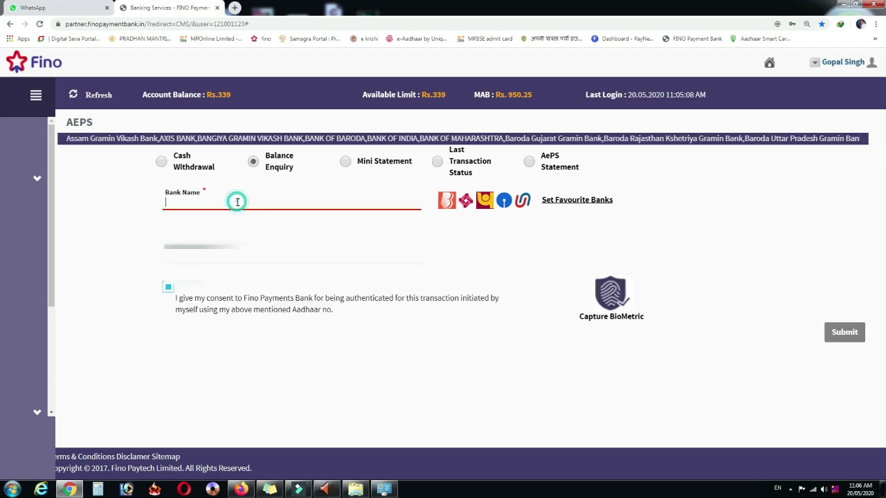
pyautogui.write('a')
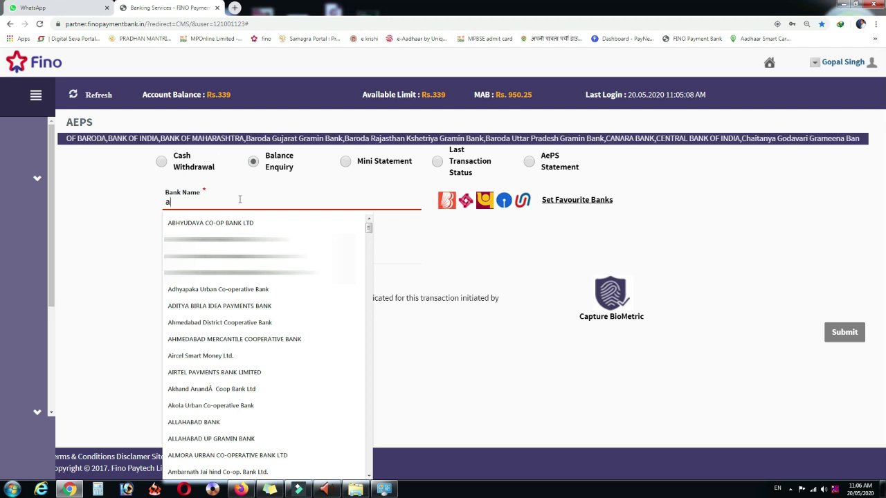
pyautogui.write('x')
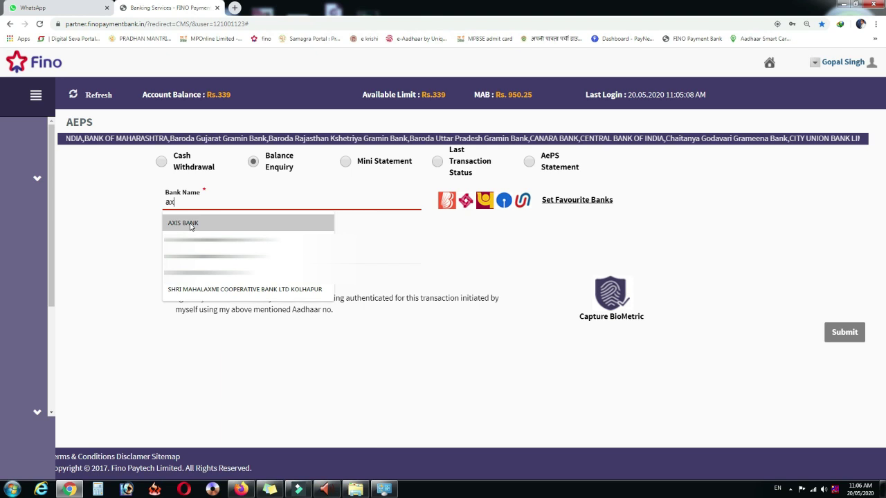
pyautogui.click(191, 225)
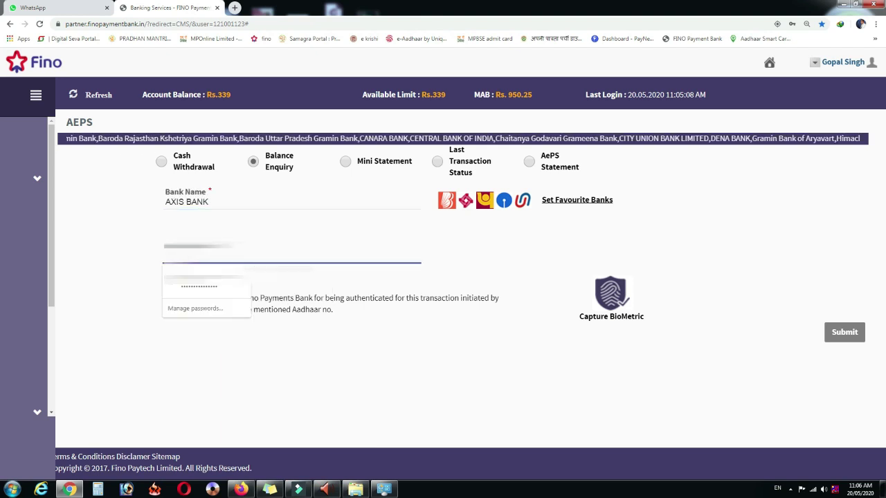
# - Dismiss the bank and Aadhaar warnings and enter the customer's Aadhaar number
pyautogui.click(531, 226)
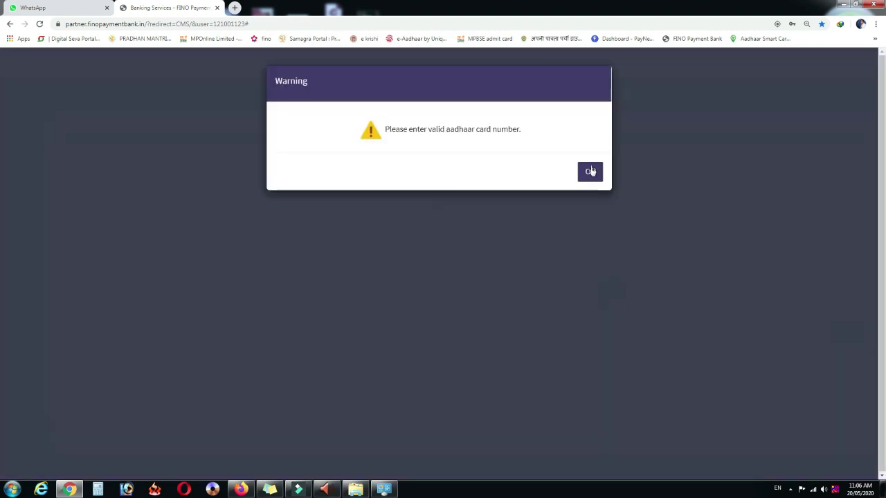
pyautogui.click(590, 171)
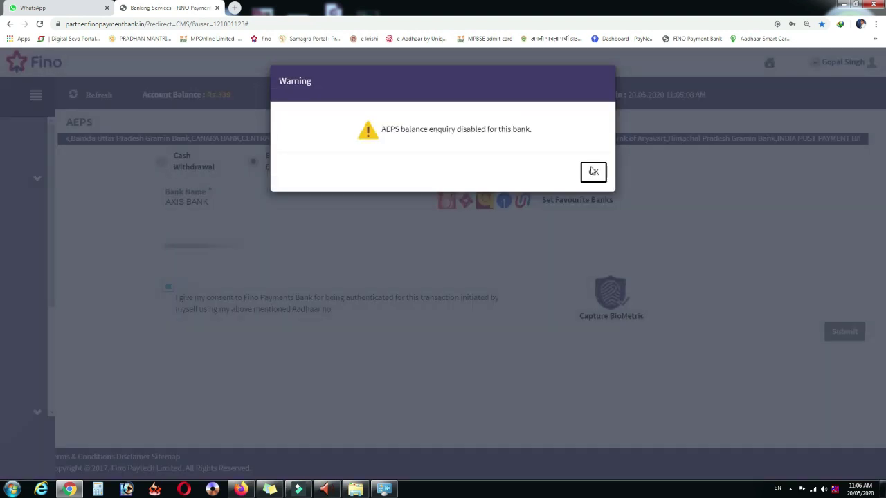
pyautogui.click(590, 172)
pyautogui.click(207, 250)
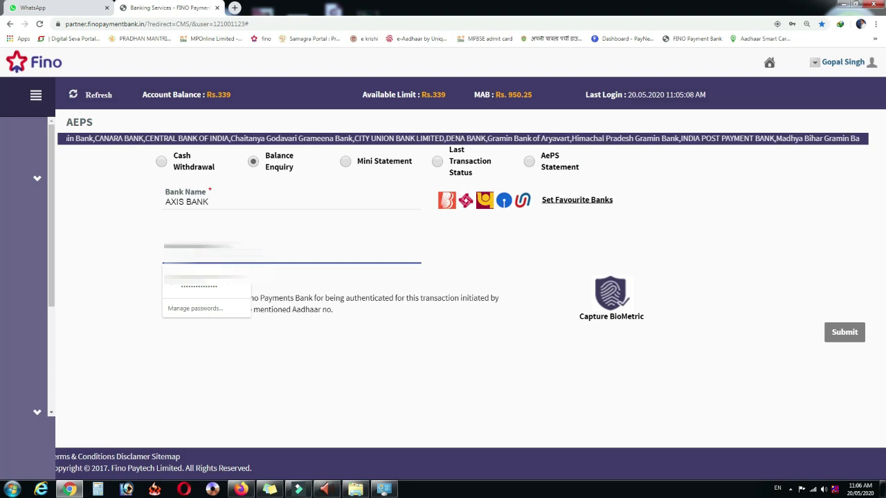
pyautogui.press('Escape')
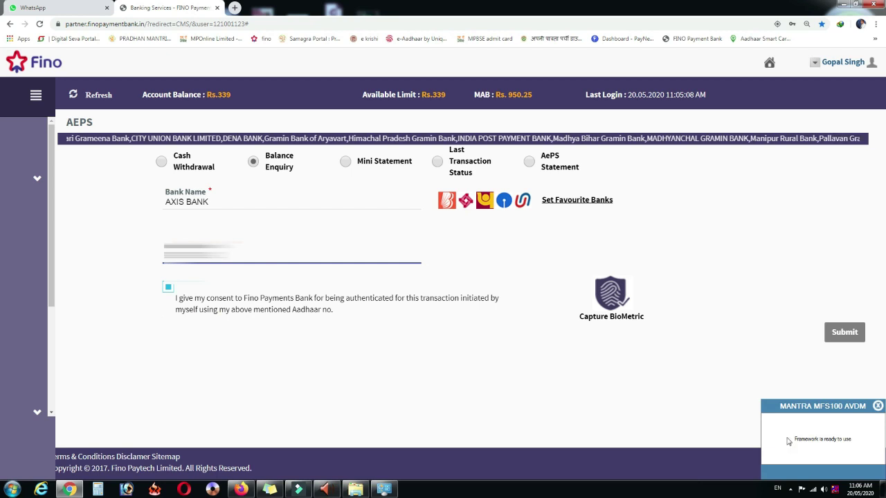
# - Complete the customer's Aadhaar number and start the biometric capture for the balance enquiry
pyautogui.click(611, 294)
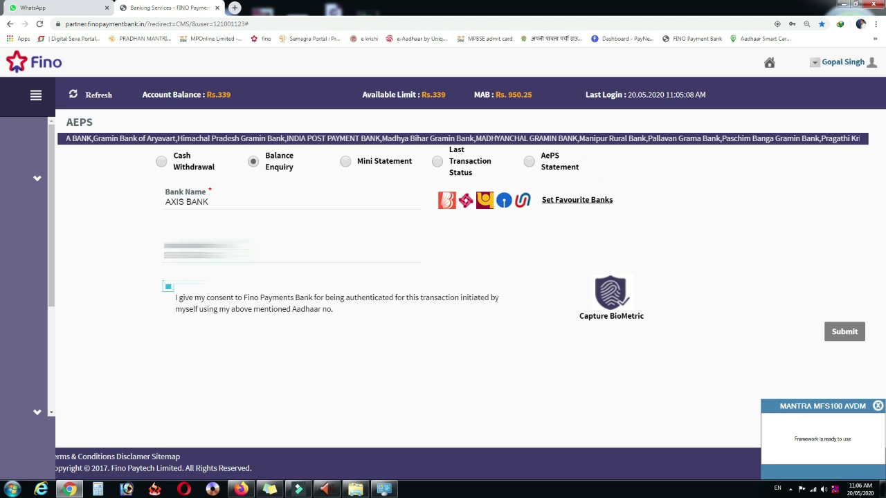
pyautogui.click(291, 253)
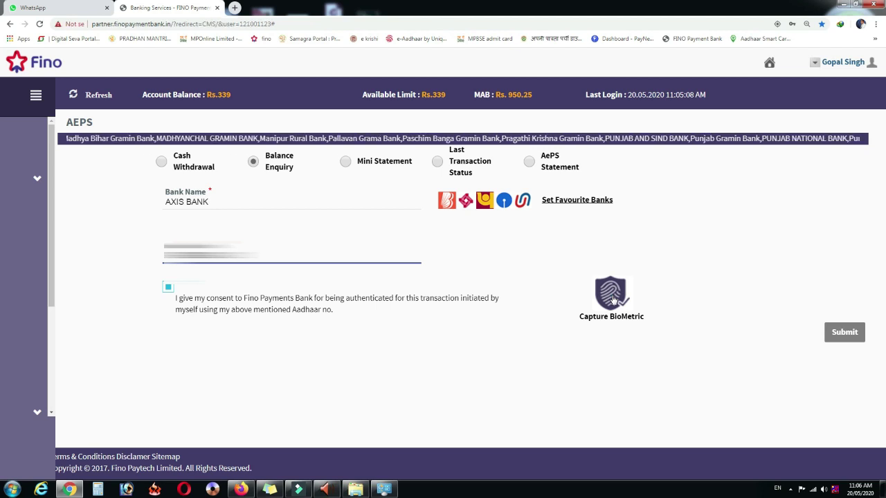
pyautogui.click(613, 299)
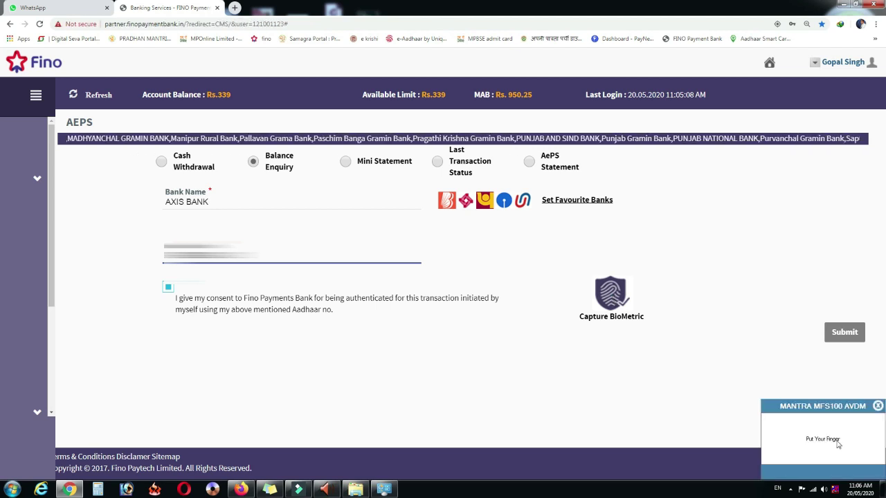